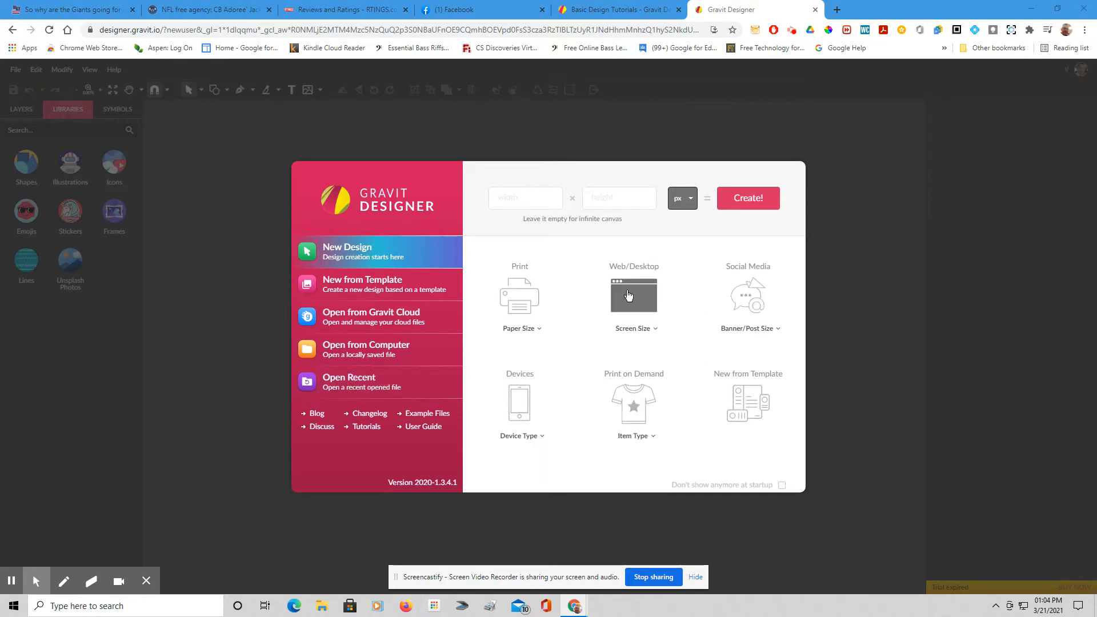
Create a new design with a custom canvas size of 800 × 600 px
click(628, 295)
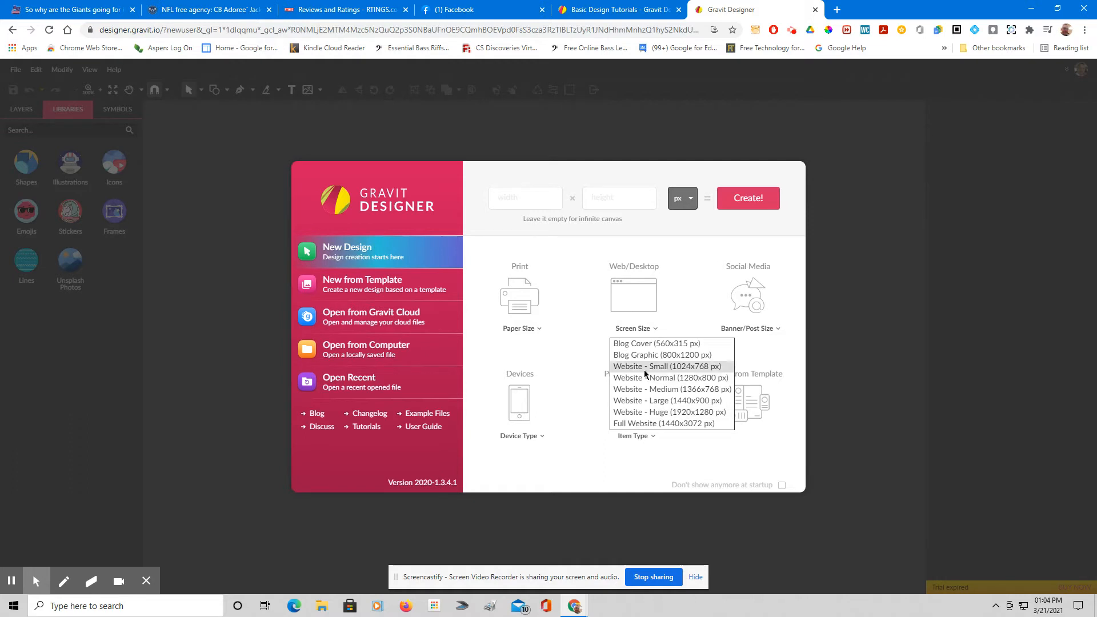
click(522, 198)
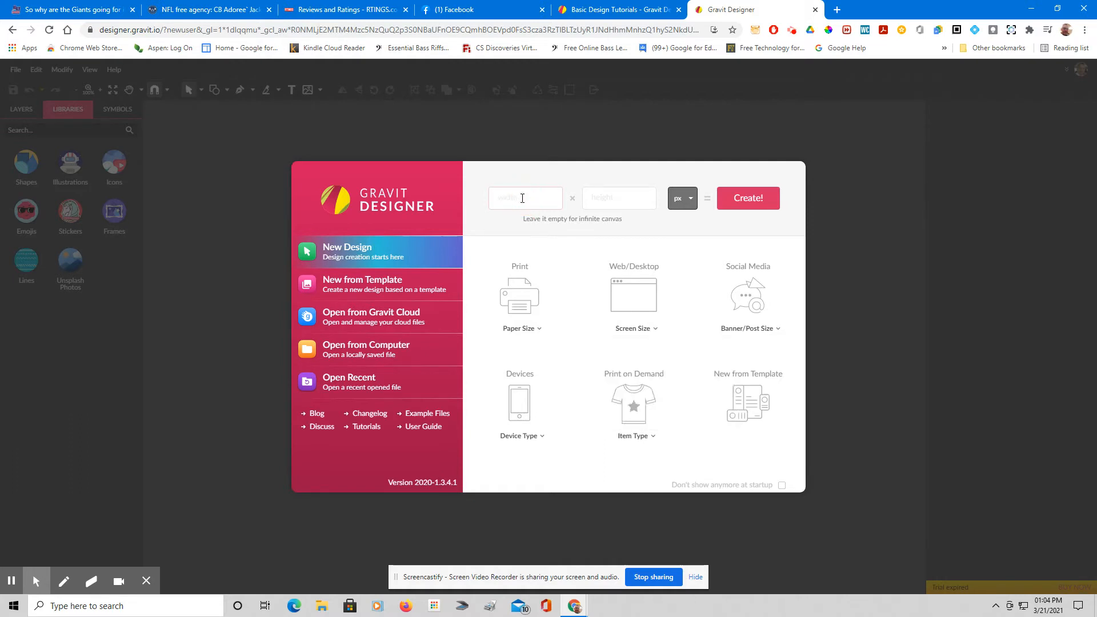
text(800)
click(594, 199)
text(600)
click(692, 206)
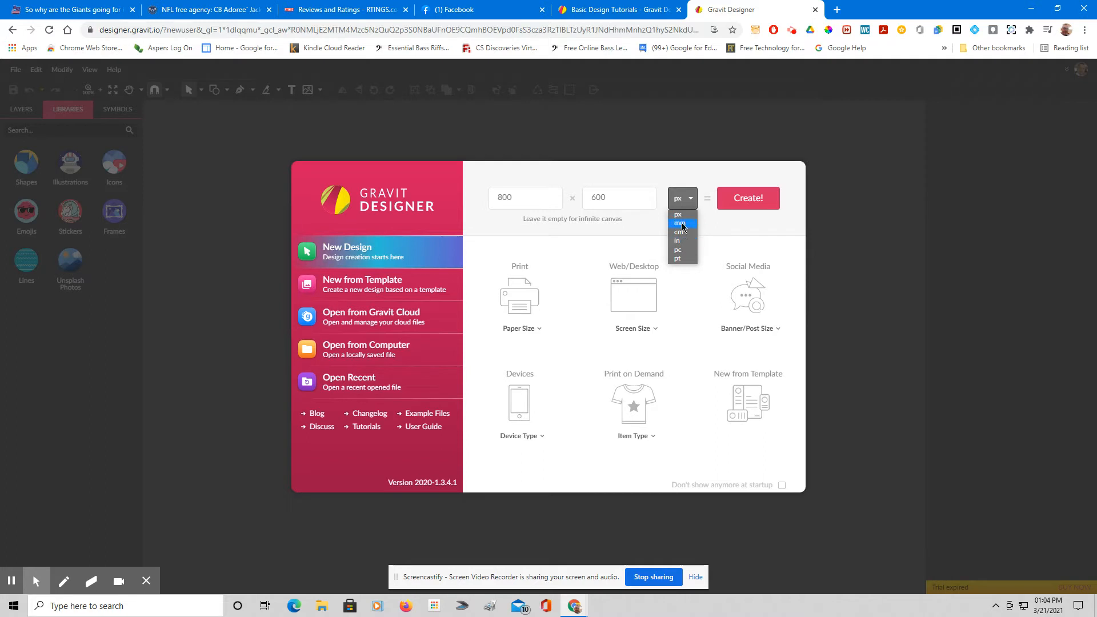
click(683, 216)
click(742, 201)
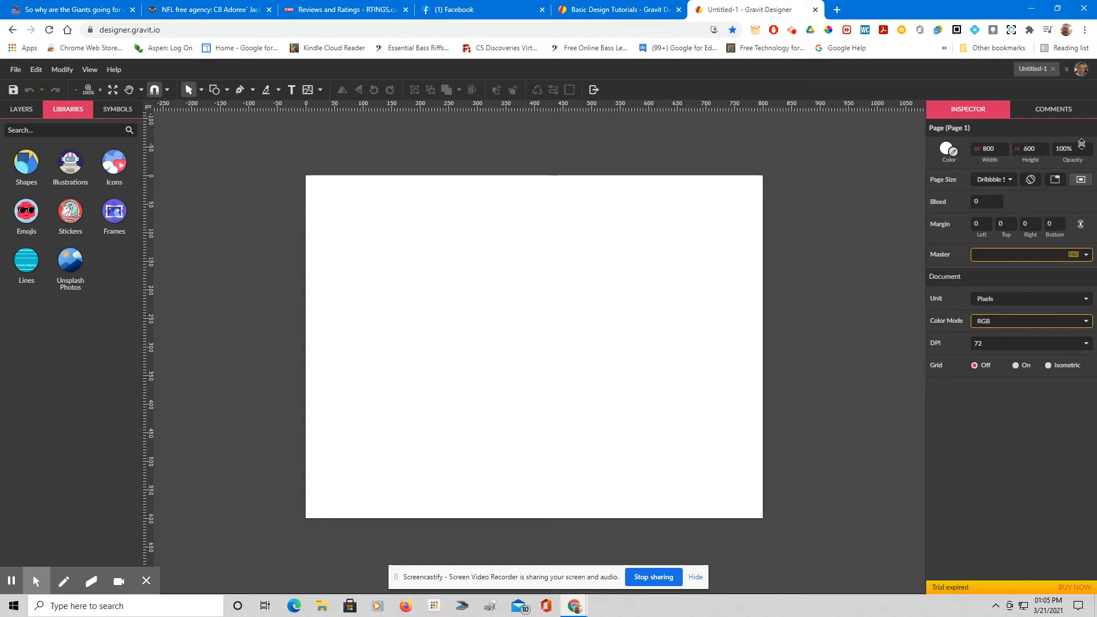
Fill the page with cyan (#00FFFF) and set its width to 900 px
click(946, 151)
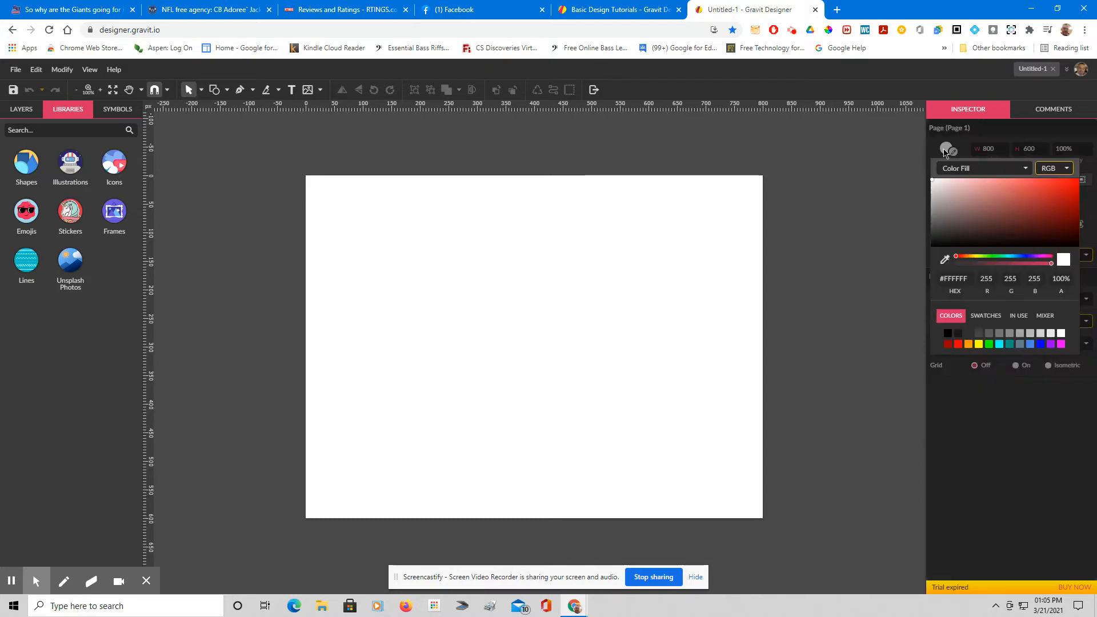
click(999, 344)
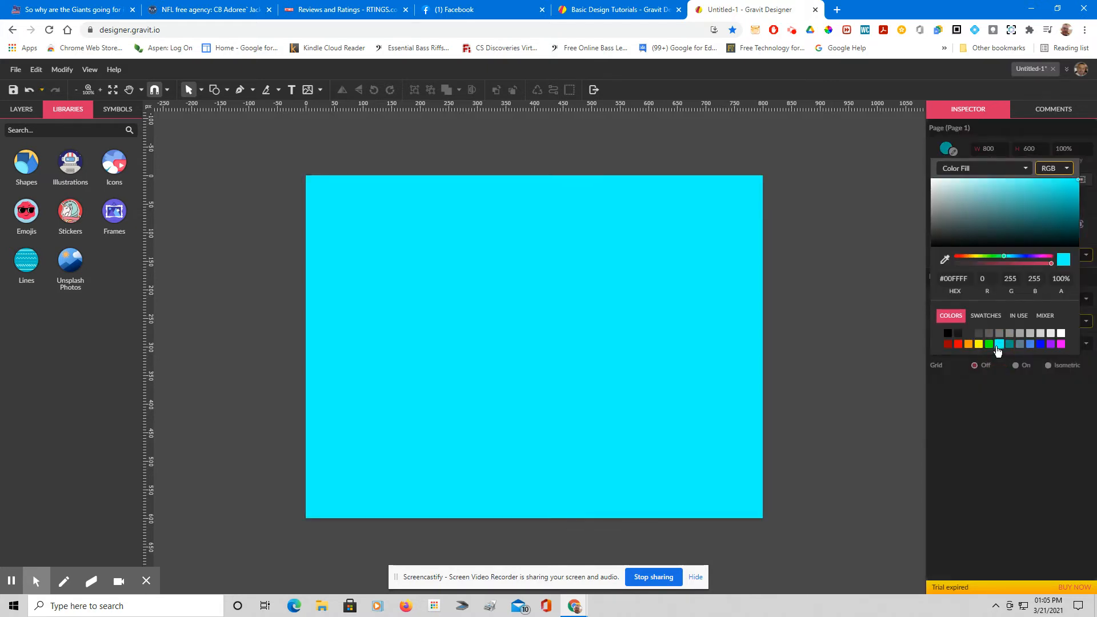
click(997, 150)
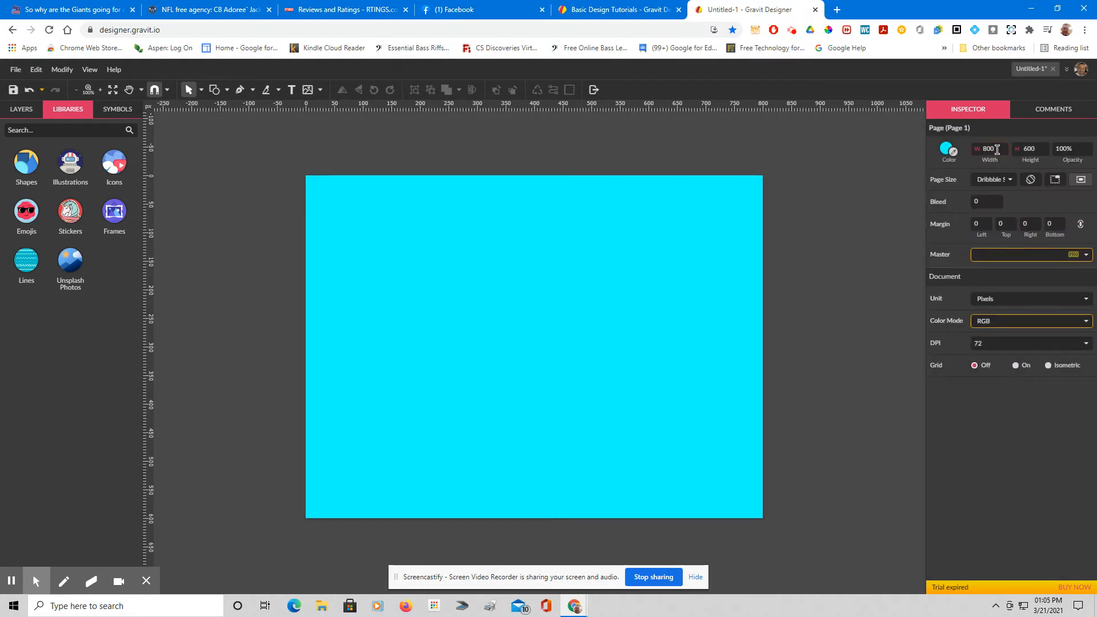
drag(997, 149, 984, 147)
key(BackSpace)
text(900)
key(Return)
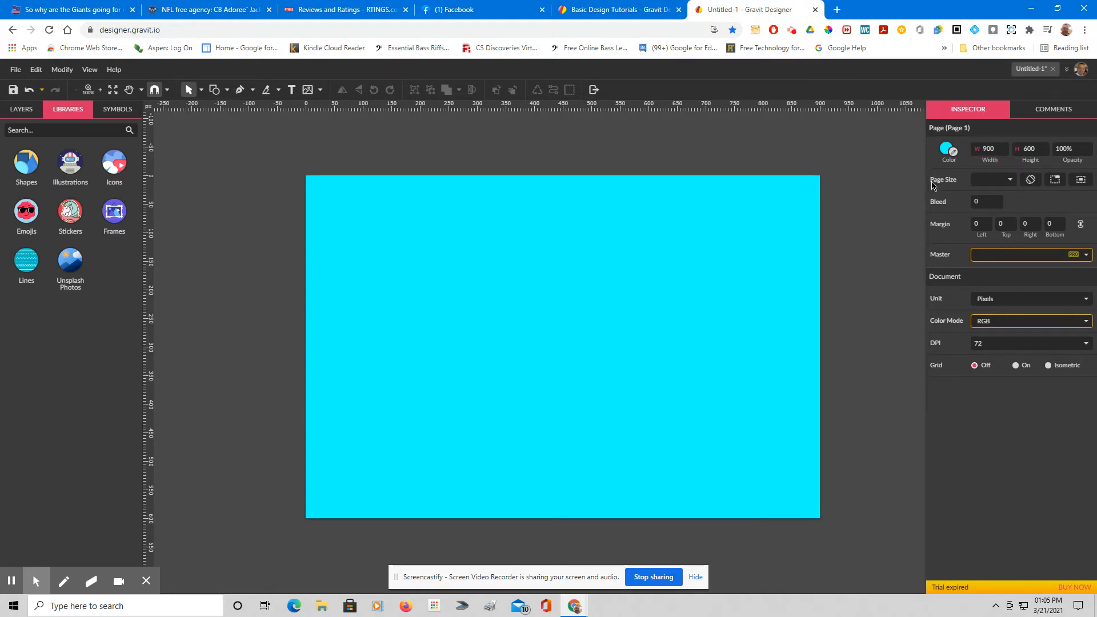
Sample a page colour from outside the page with the eyedropper and reset the page colour to white (#FFFFFF)
click(953, 153)
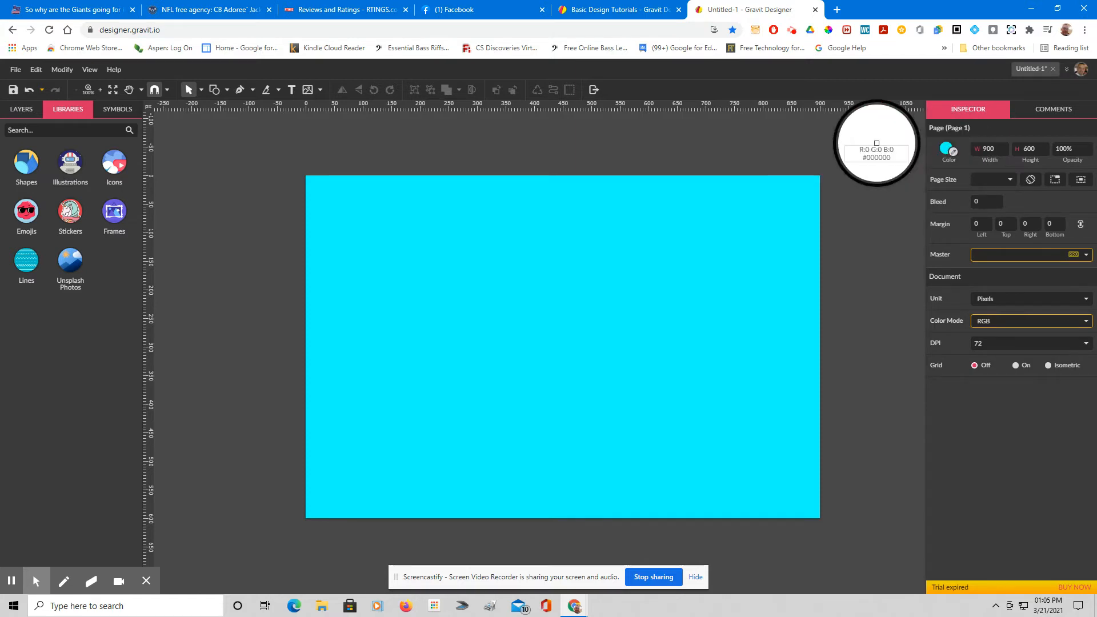
click(882, 170)
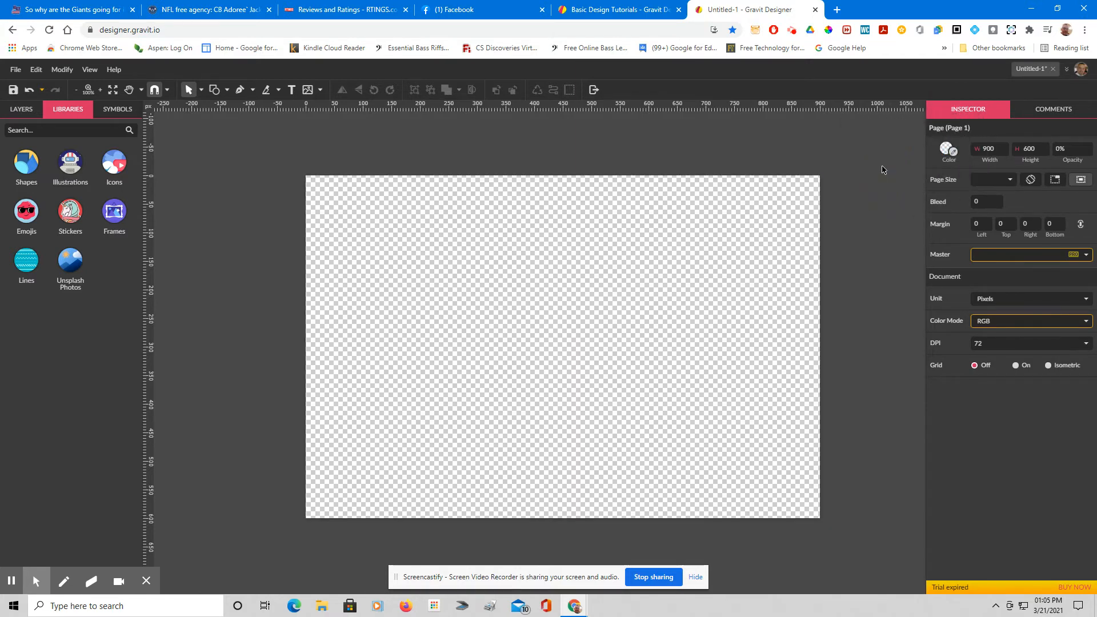
click(949, 150)
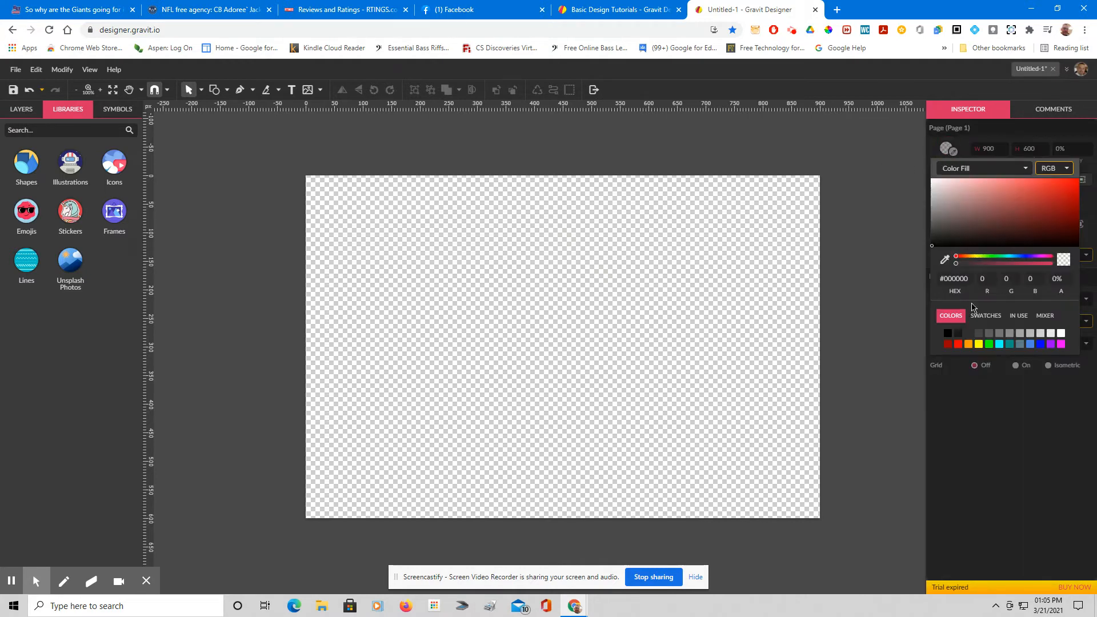
click(1060, 333)
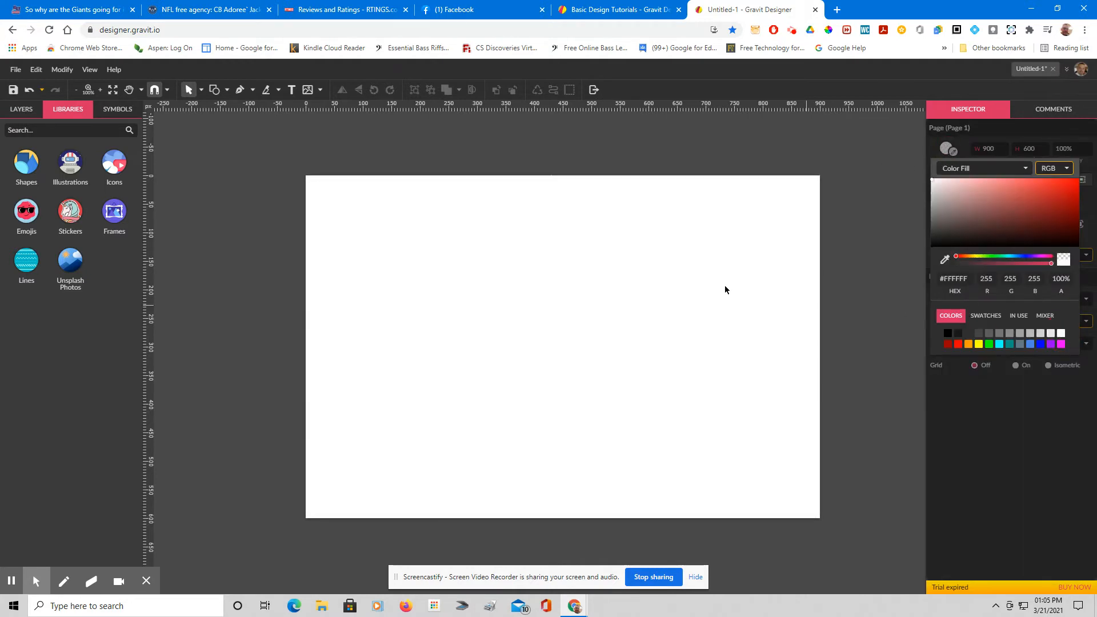
click(16, 70)
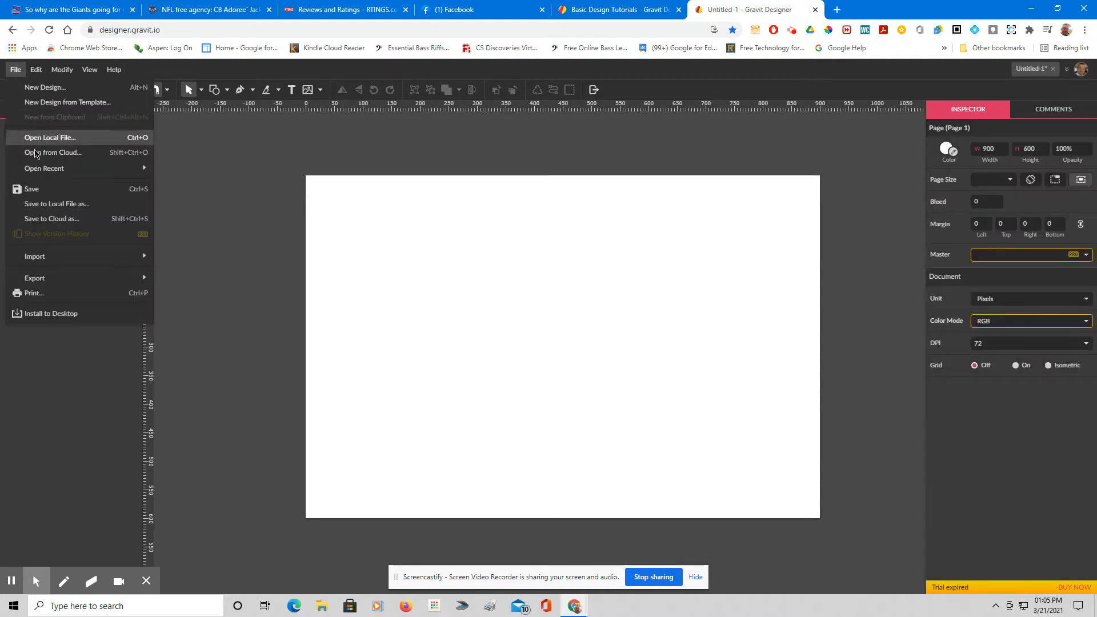
click(35, 220)
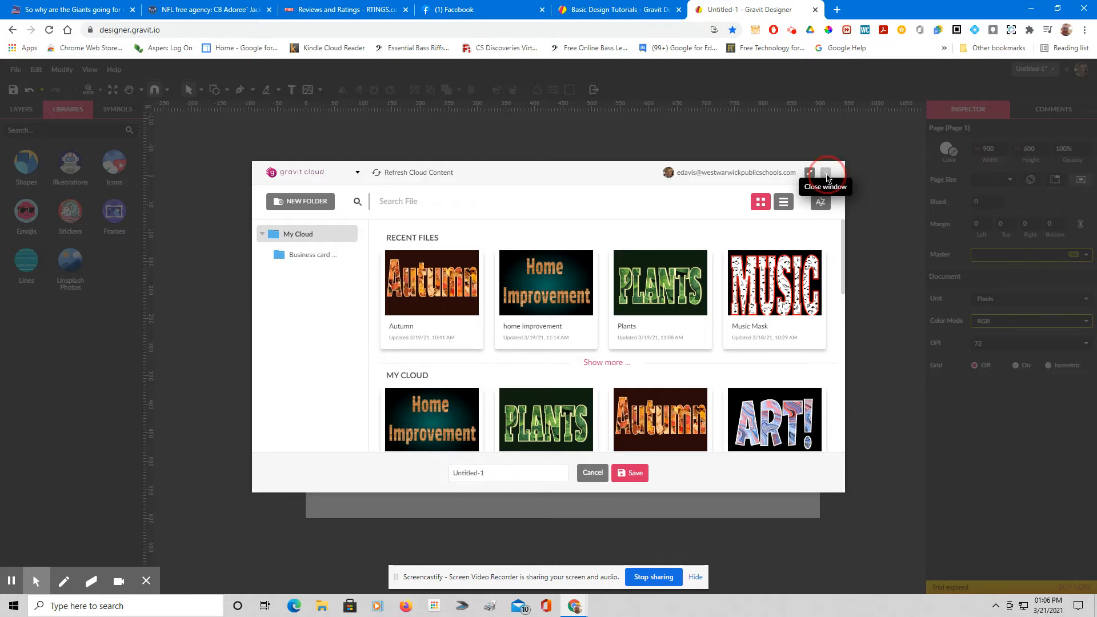
click(825, 173)
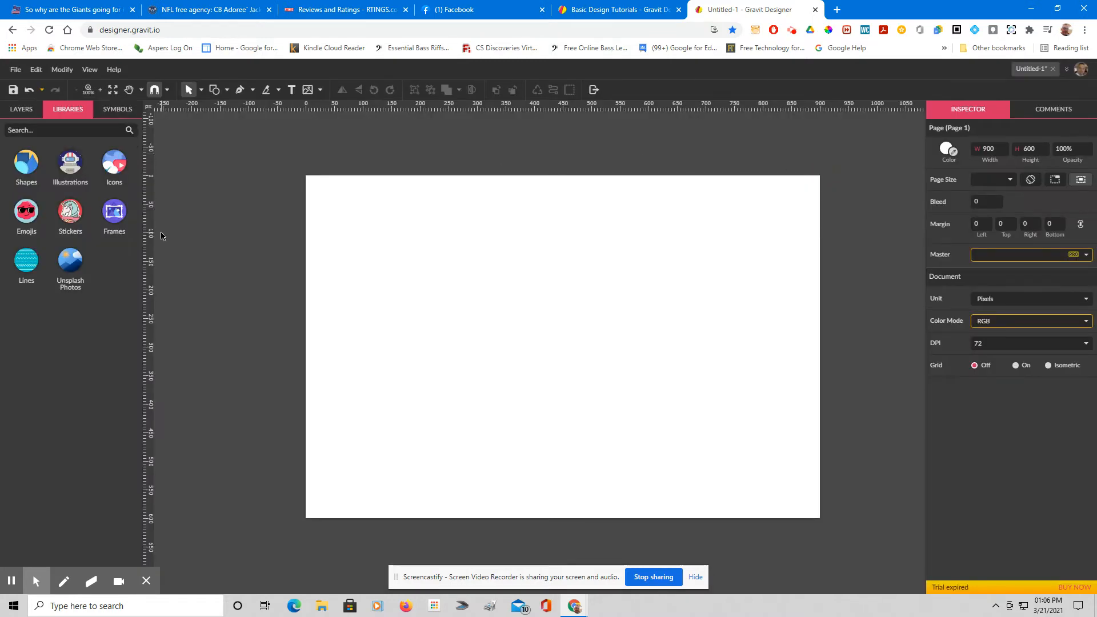
Show the layers list and draw a rectangle about 212 × 161 px left of the page's centre
click(20, 114)
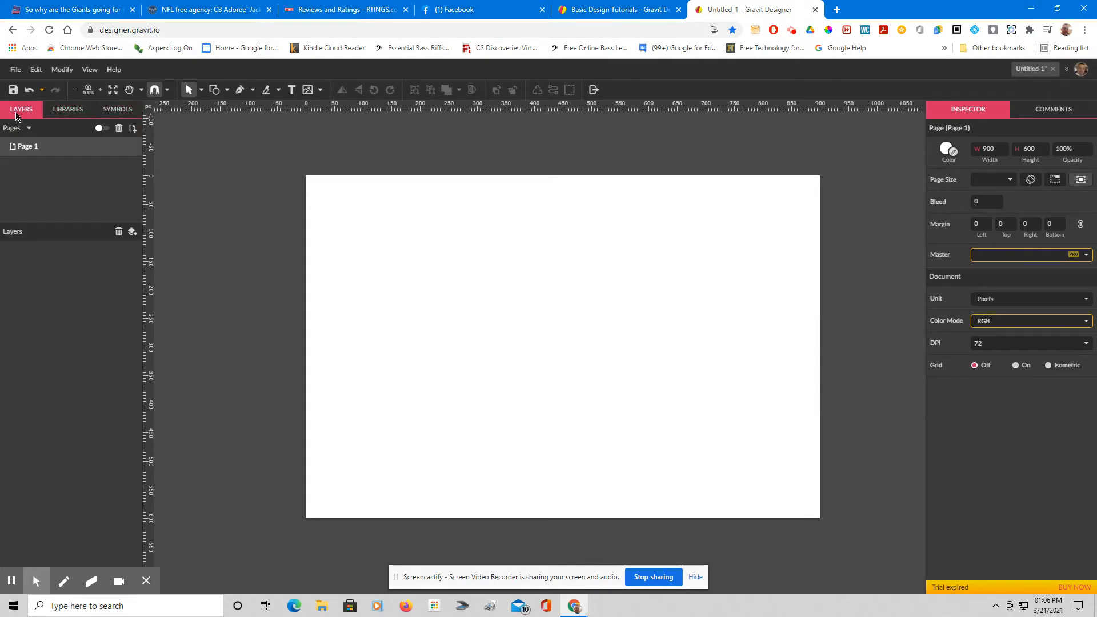
click(227, 90)
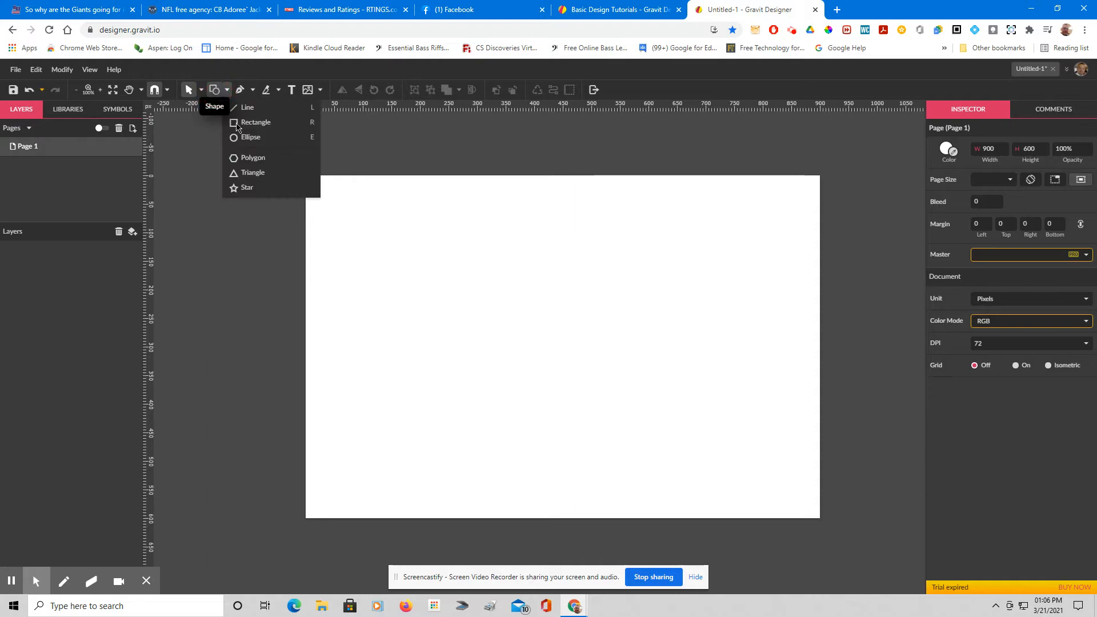
click(249, 124)
drag(390, 287, 510, 379)
Draw an ellipse about 297 × 199 px overlapping the rectangle's right side and deselect it
click(227, 90)
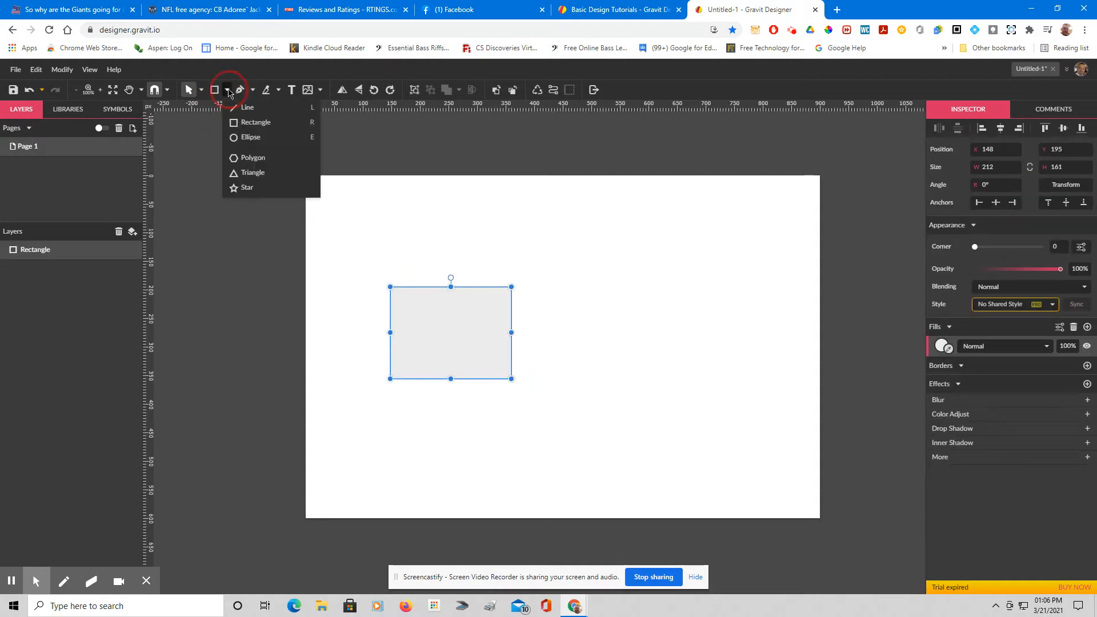
click(249, 137)
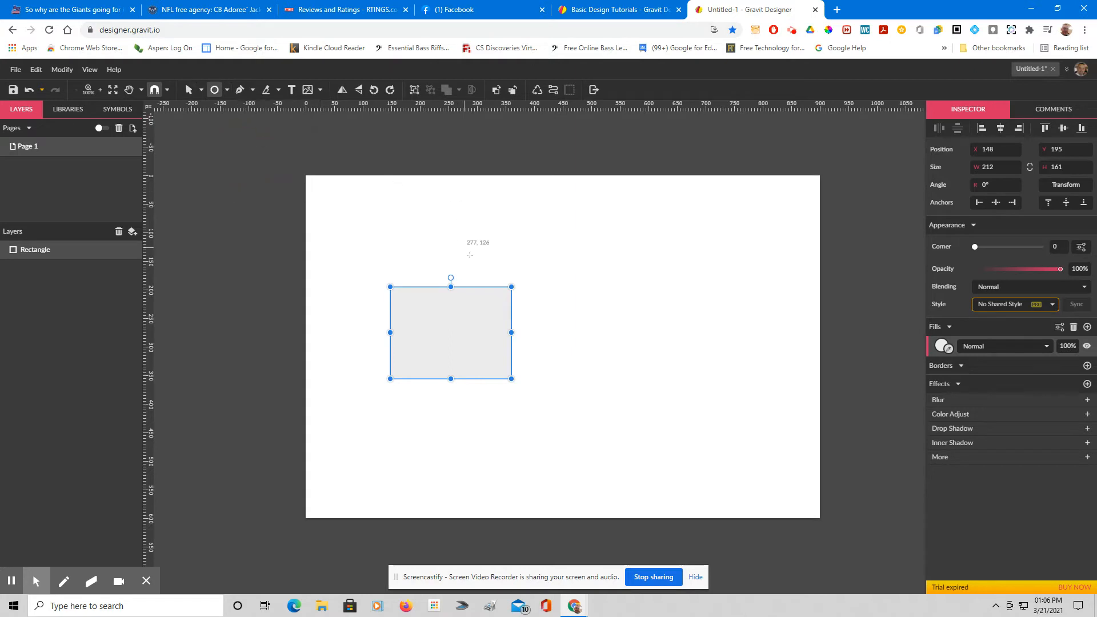
drag(471, 255, 640, 369)
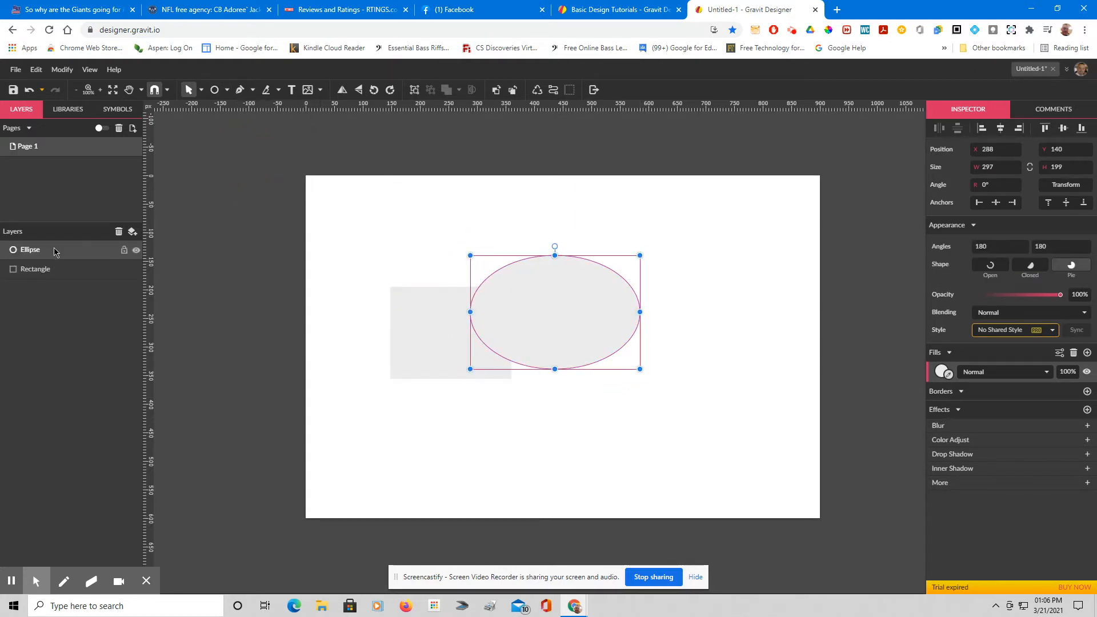
click(431, 472)
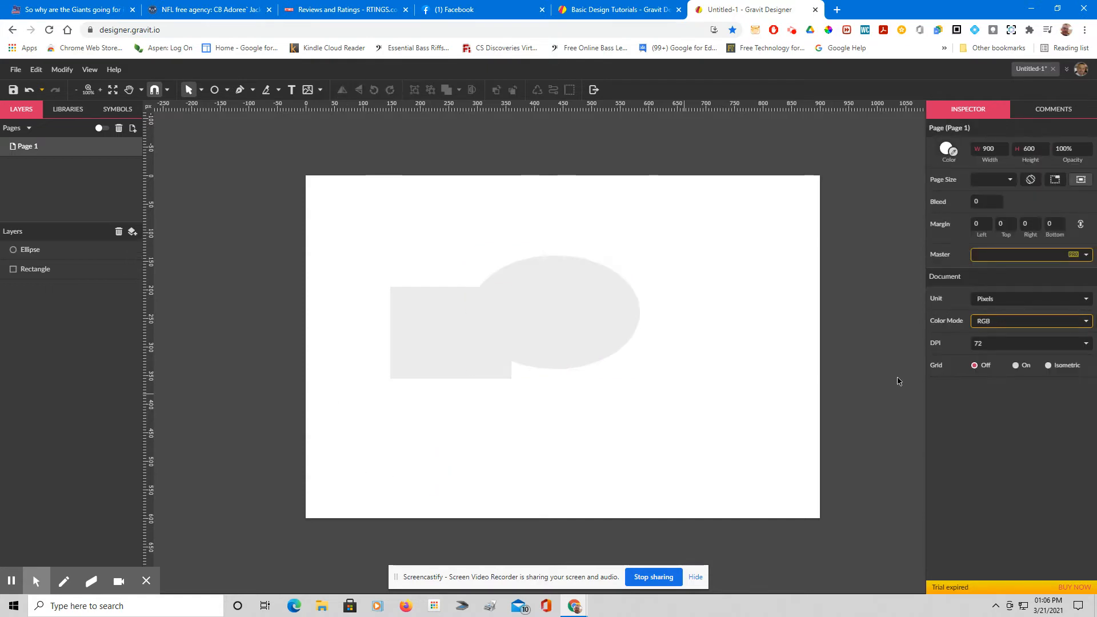
Fill the ellipse with green (#00FF00)
click(547, 303)
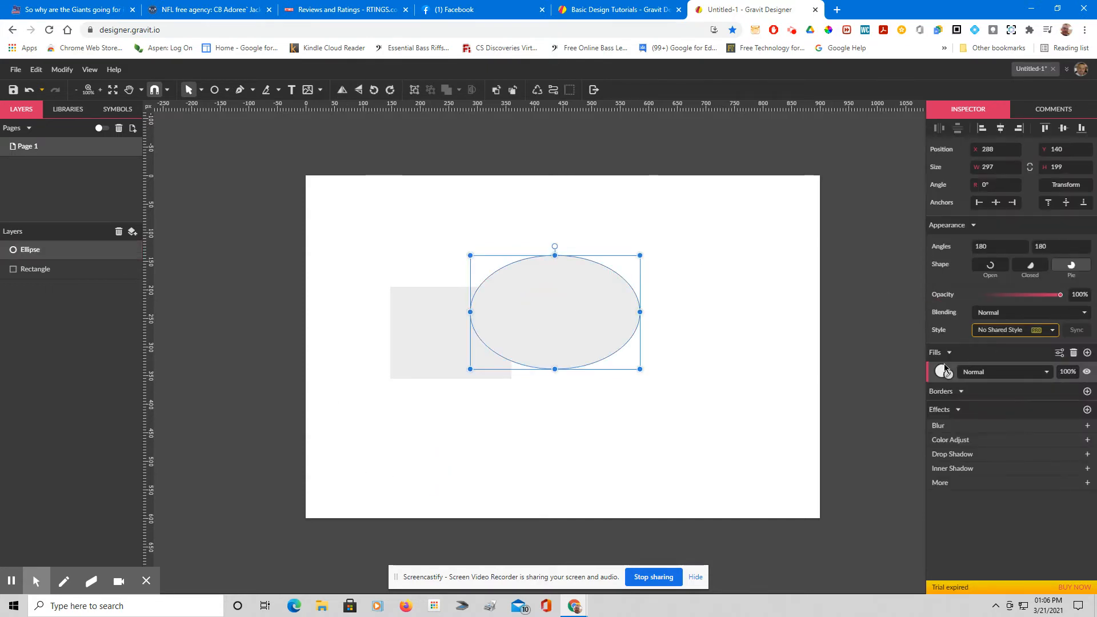
click(941, 370)
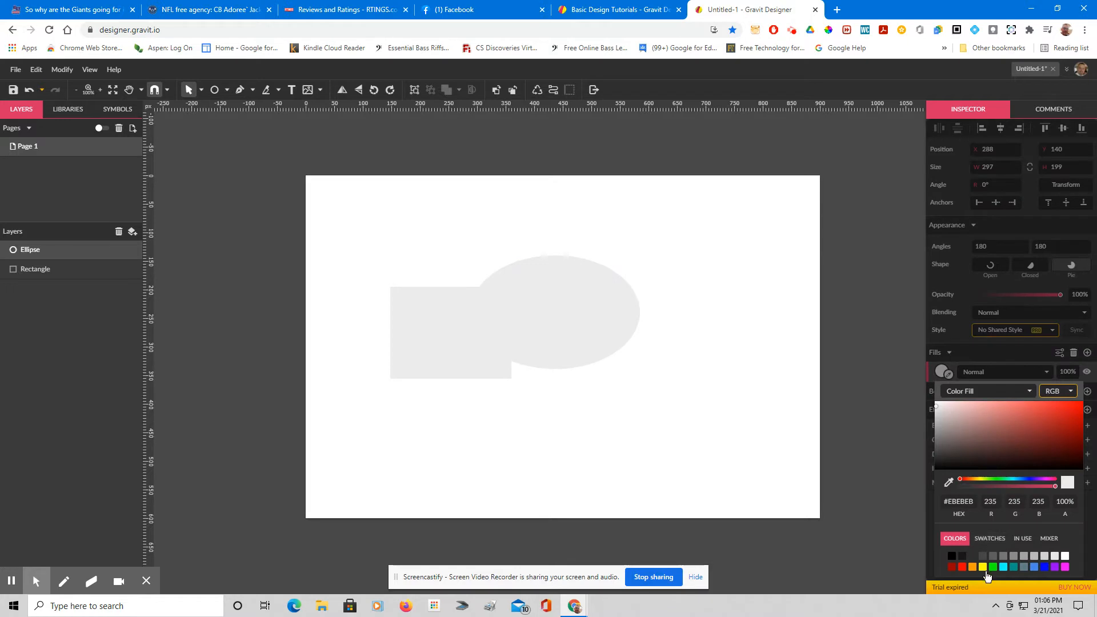
click(994, 567)
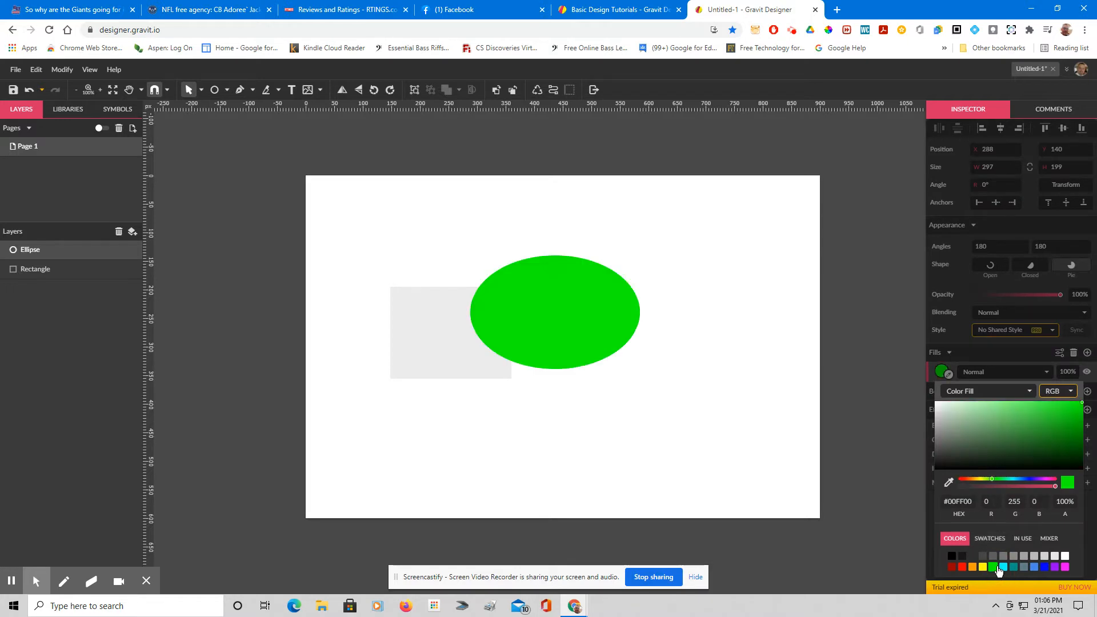
Select the rectangle through its layer and clear the selection
click(88, 259)
mouse_move(88, 262)
mouse_down()
mouse_move(87, 243)
mouse_move(79, 287)
mouse_up()
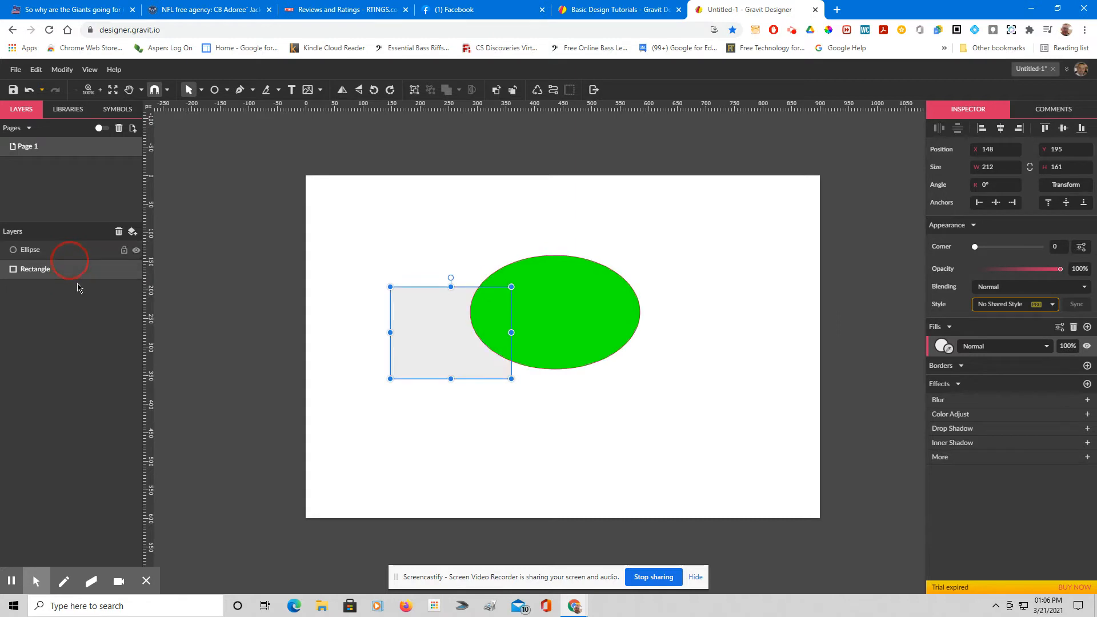
click(361, 219)
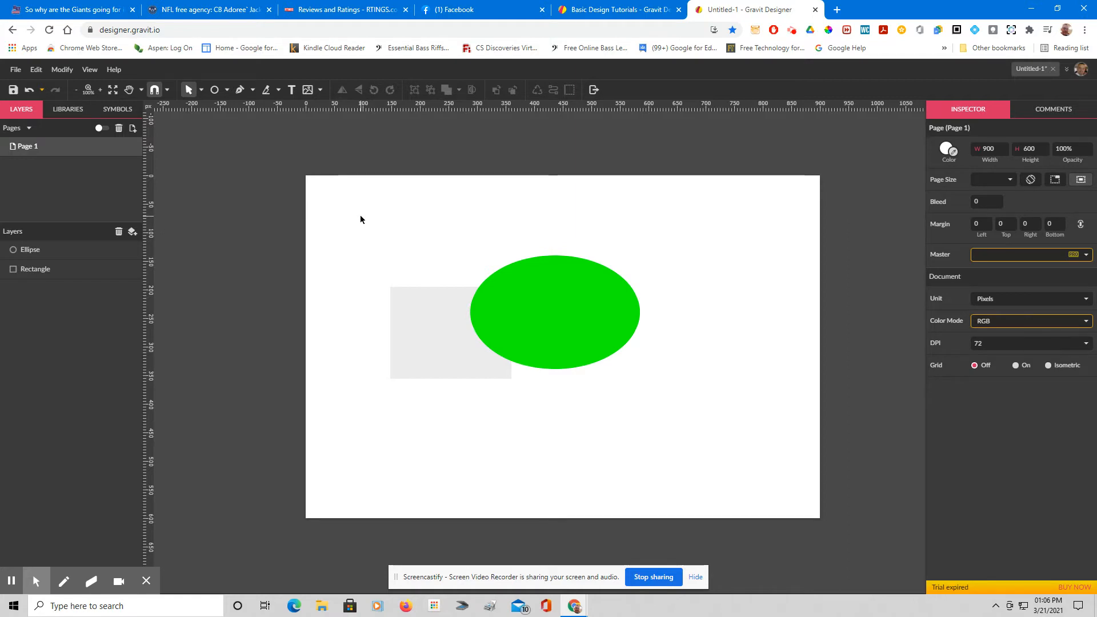
Browse the Shapes, Illustrations and Icons libraries and view the document's symbols
click(68, 109)
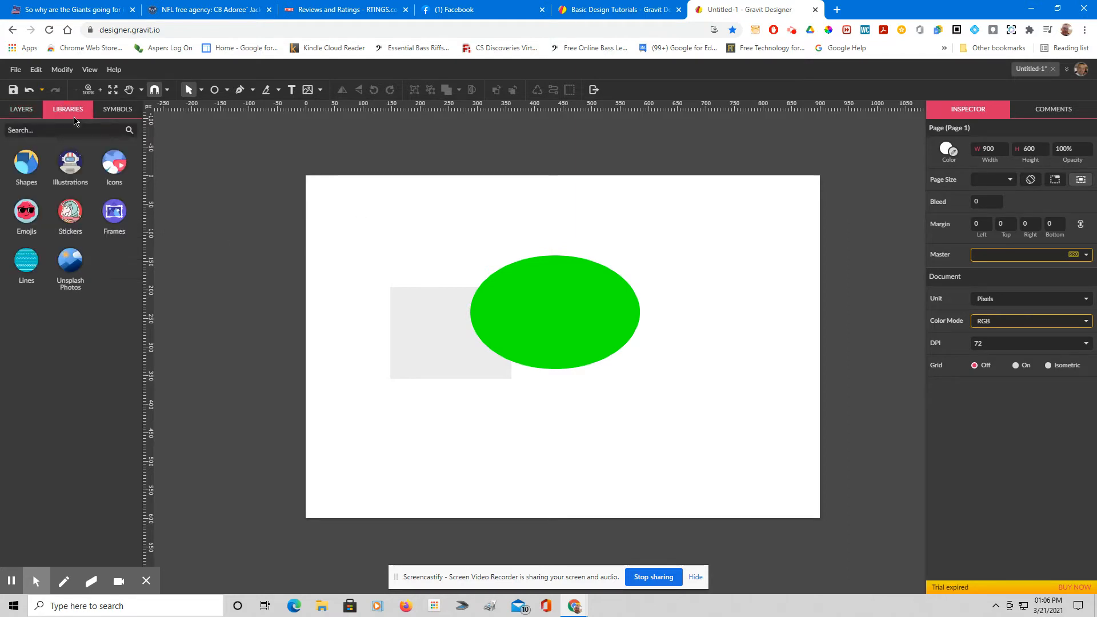
click(26, 165)
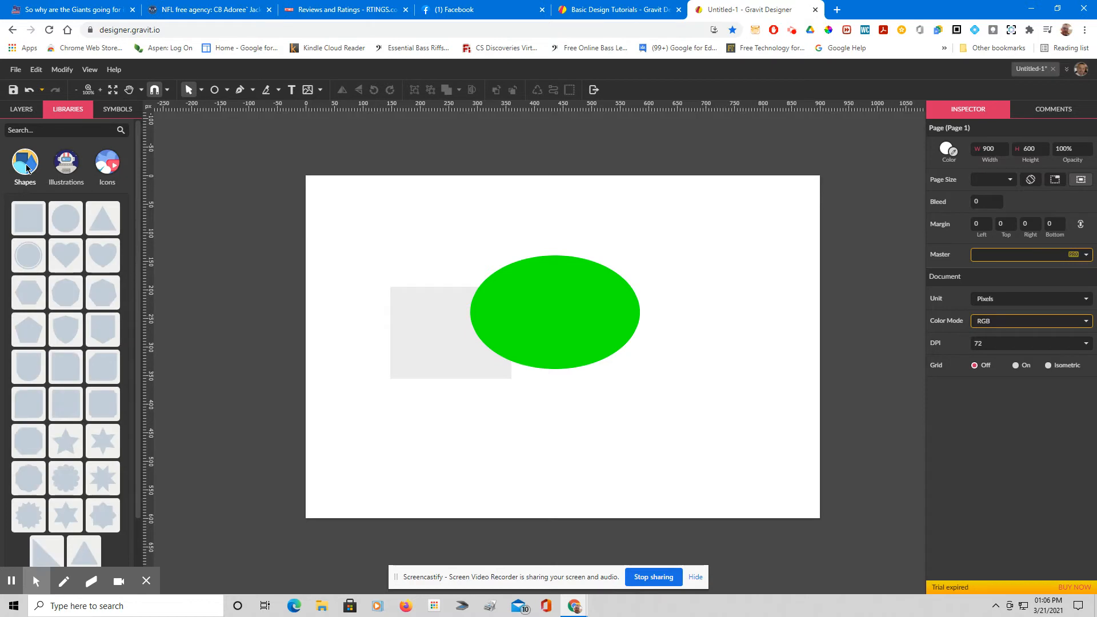
click(59, 166)
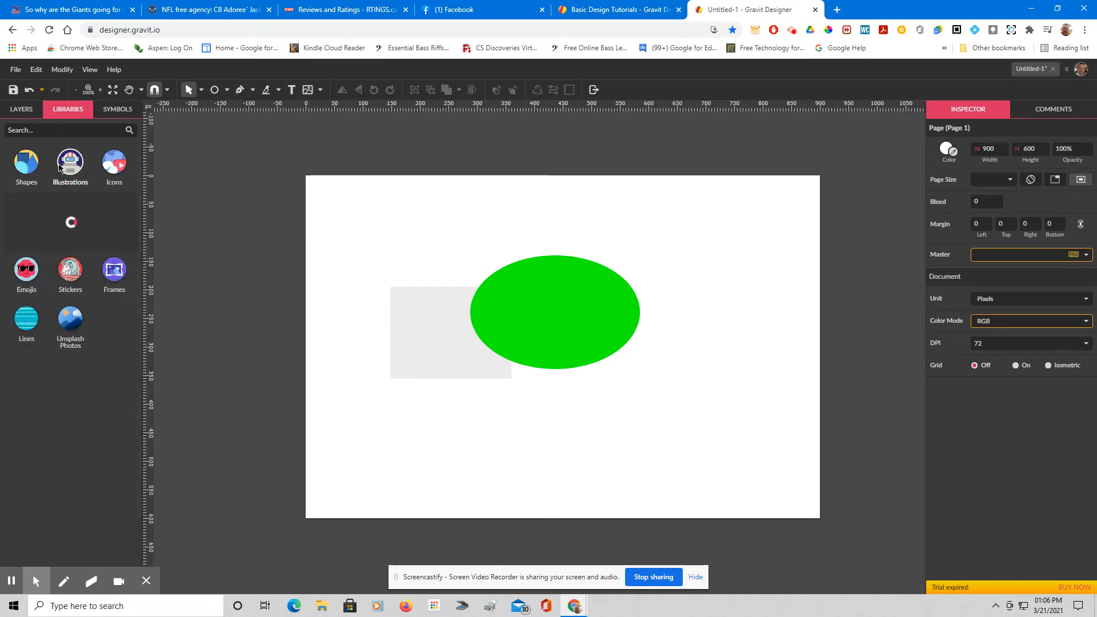
click(101, 173)
click(59, 295)
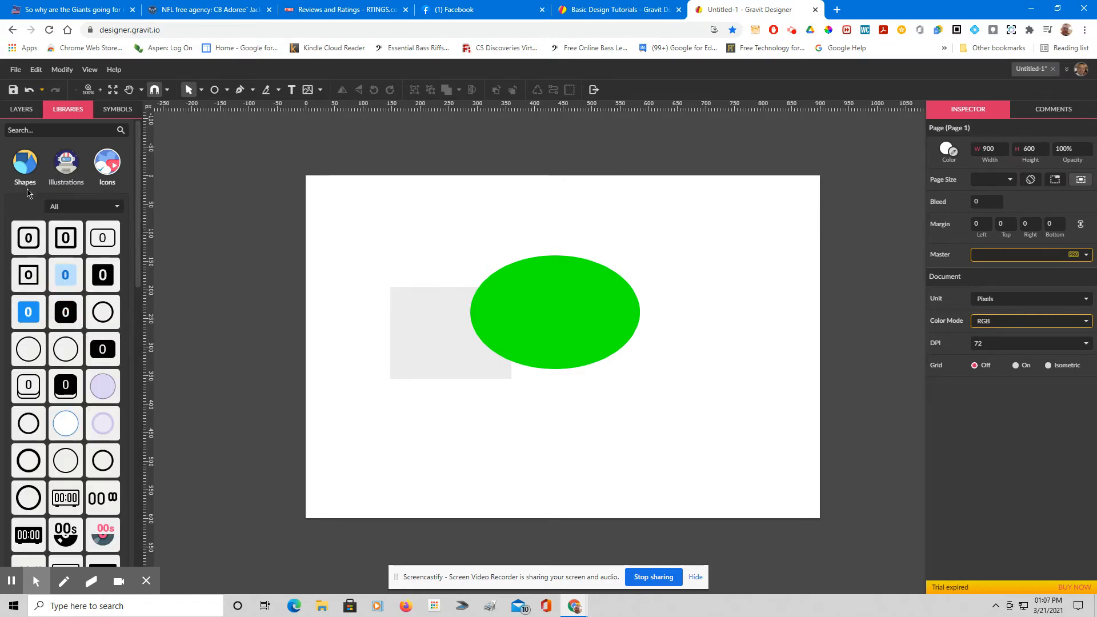
click(106, 163)
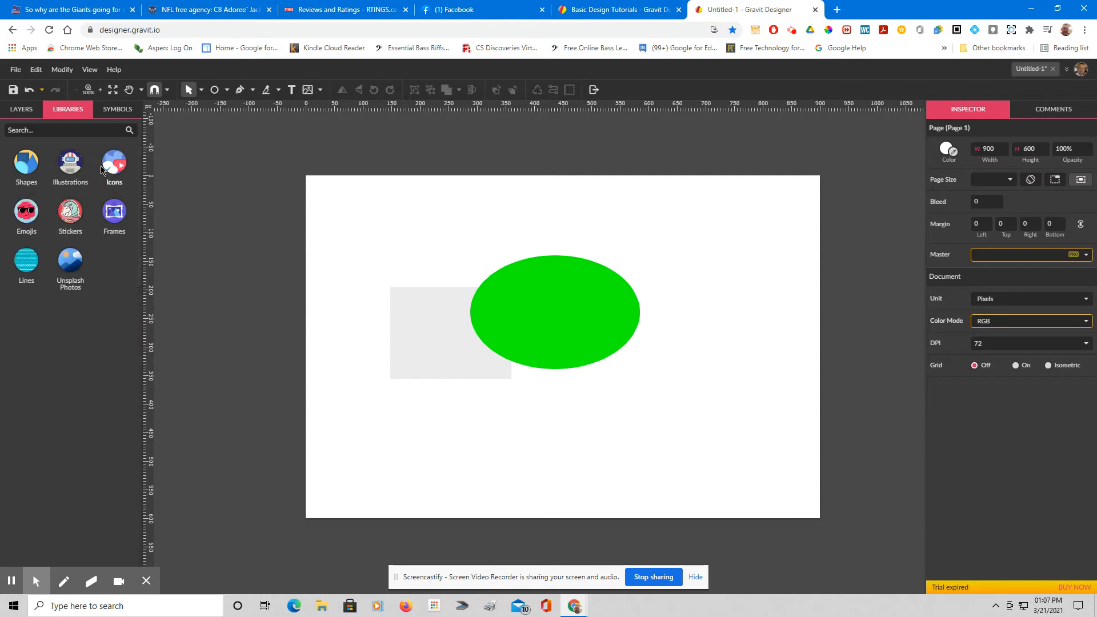
click(113, 114)
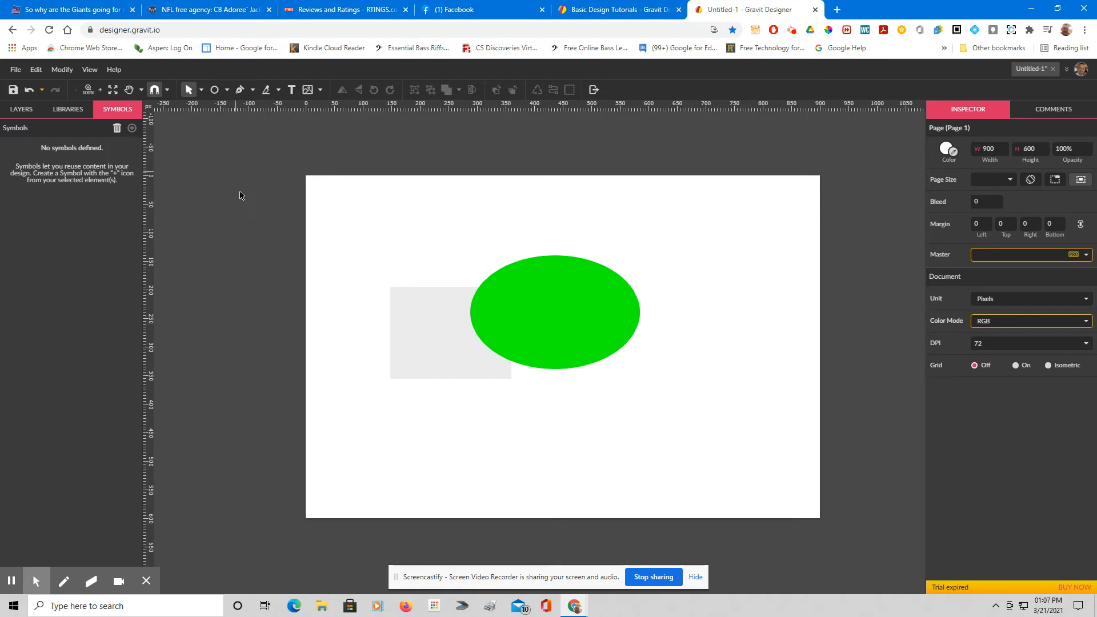
Select both shapes, review the alignment options available for them and clear the selection
drag(417, 245, 547, 390)
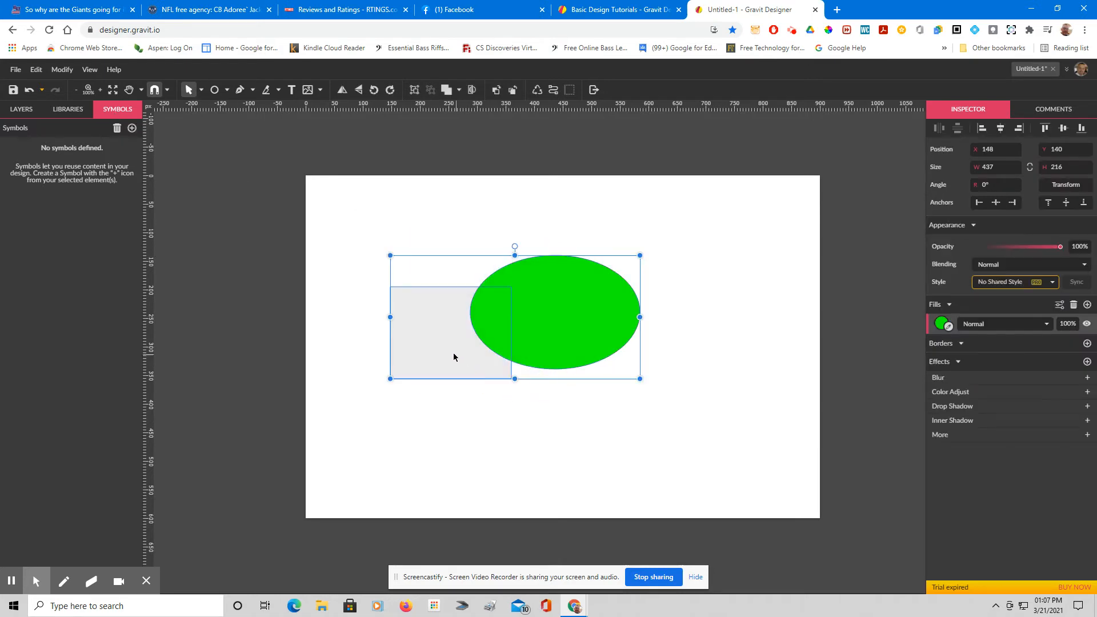
right_click(454, 352)
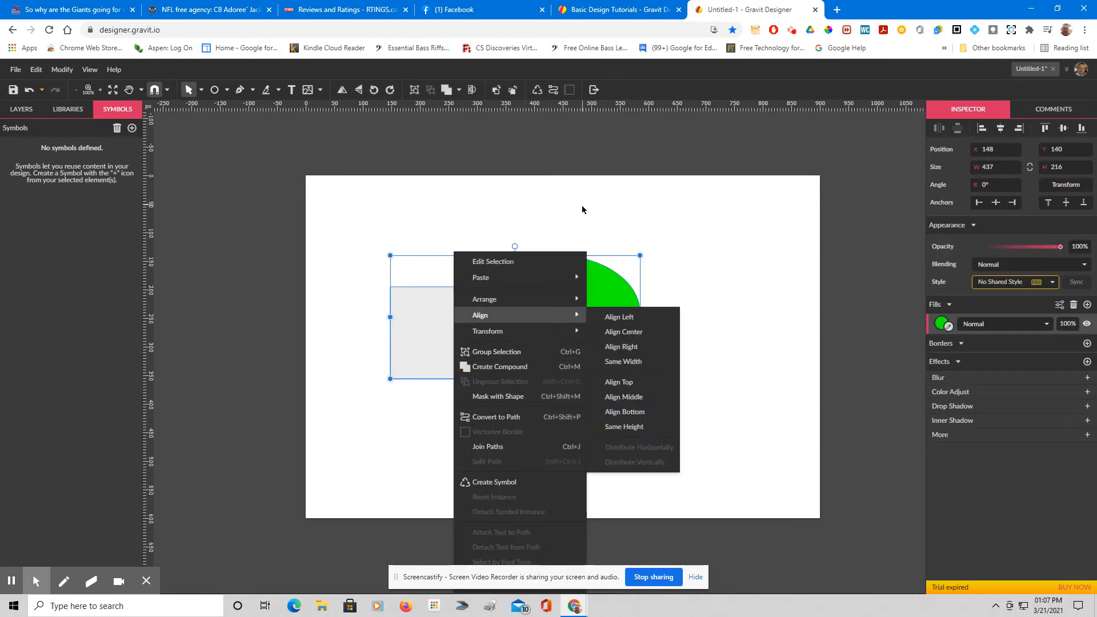
click(584, 209)
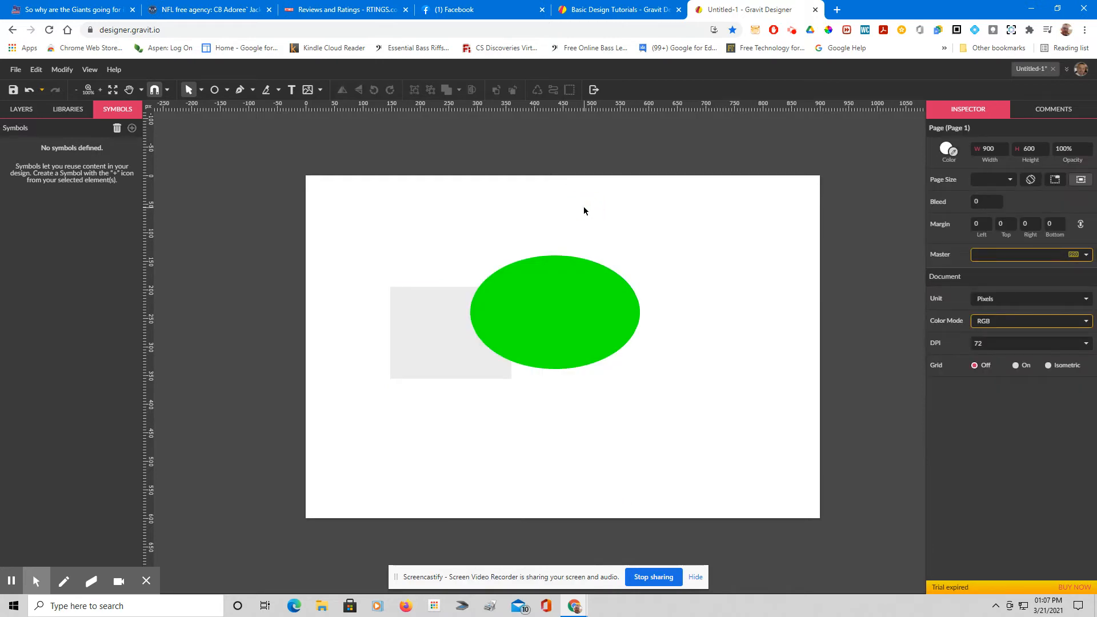
Add a black border with a width of 6 to the green ellipse
click(609, 301)
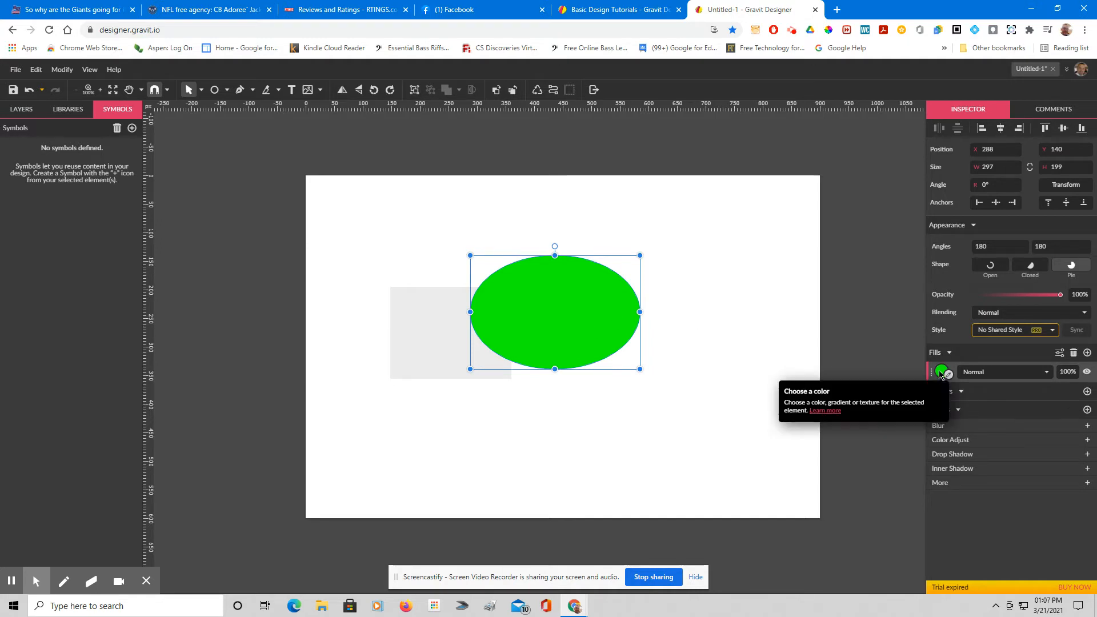
click(1086, 391)
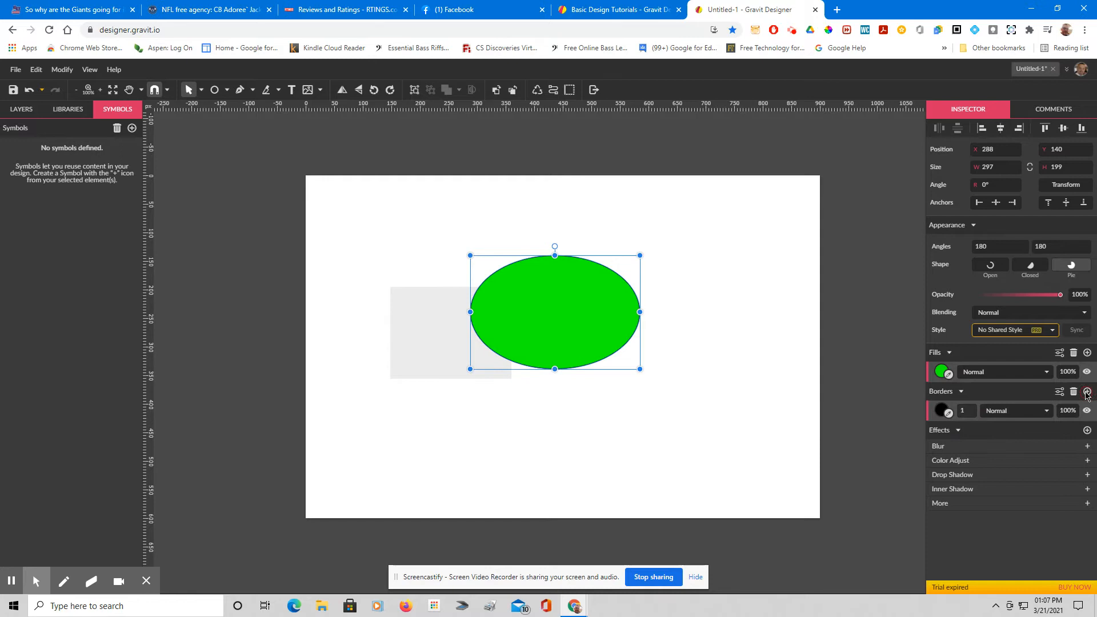
click(963, 411)
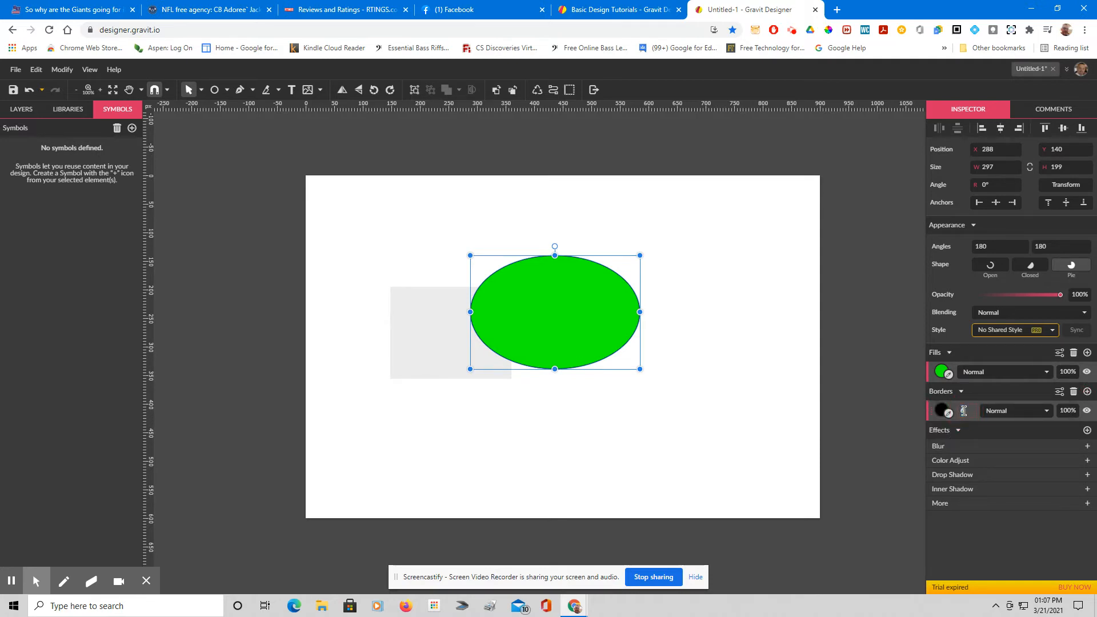
text(6)
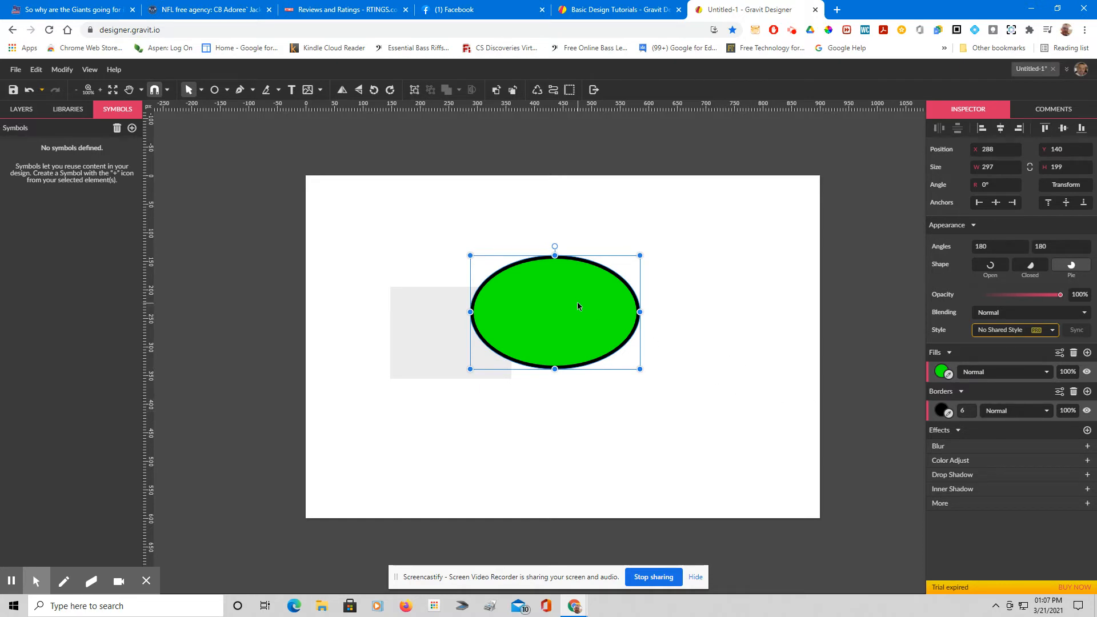
Fill the rectangle behind the ellipse with blue (#4A86E8)
click(410, 302)
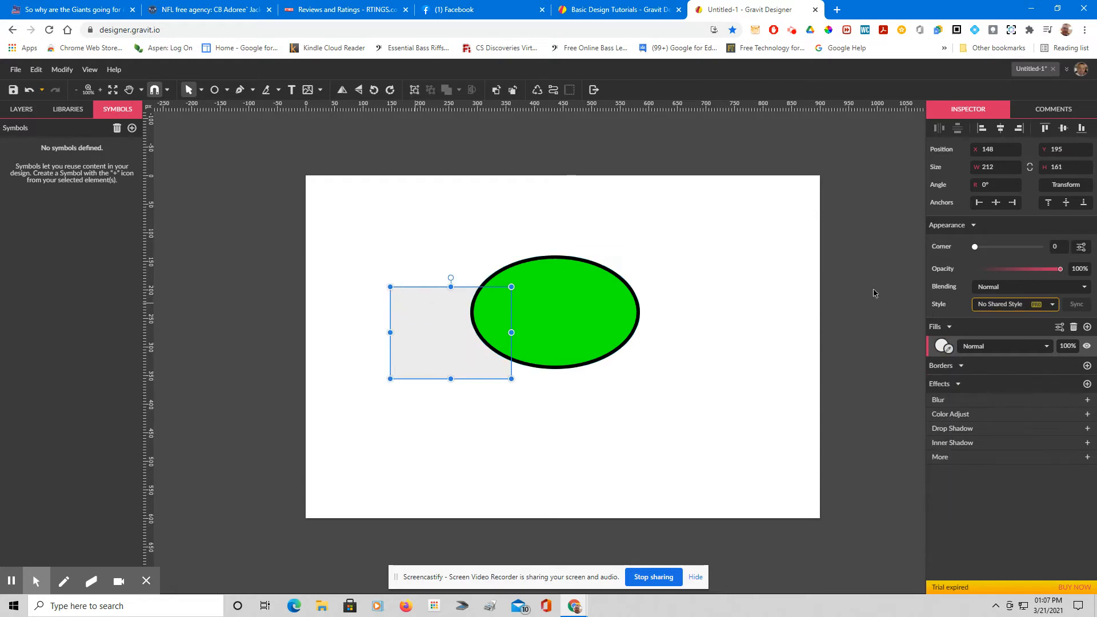
click(941, 346)
click(436, 318)
click(941, 346)
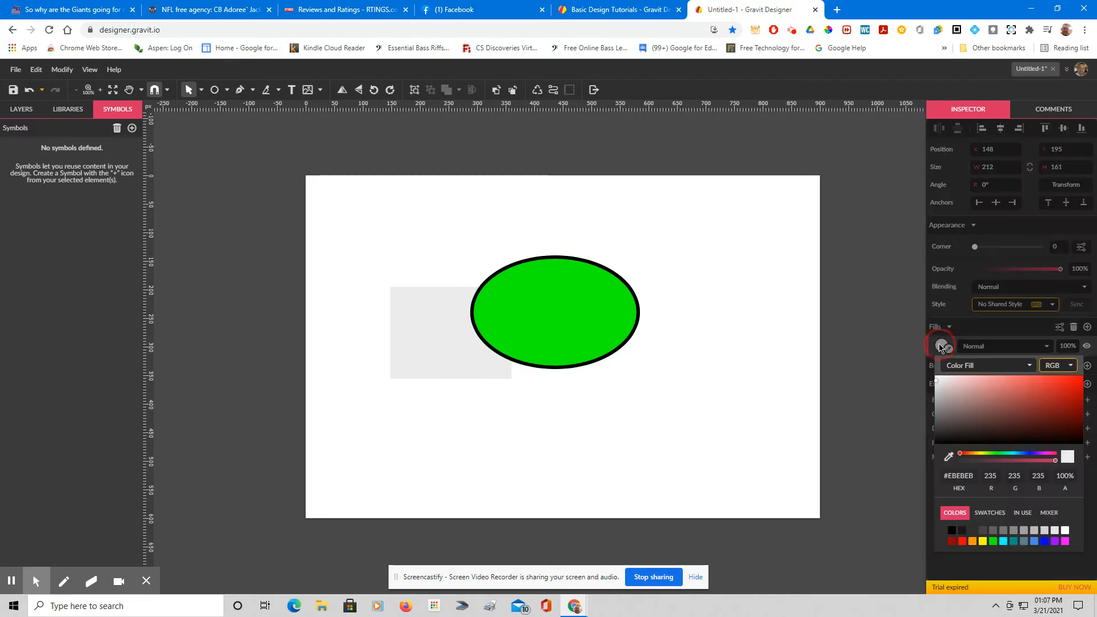
click(1031, 542)
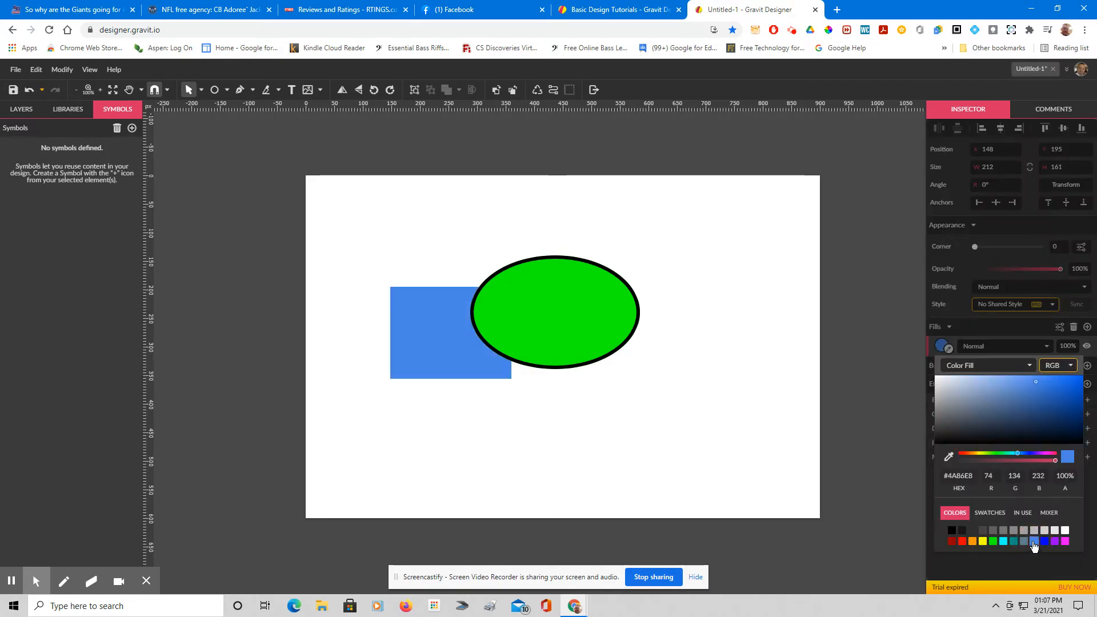
click(847, 431)
Add a black border with a width of 5 to the blue rectangle and clear the selection
click(421, 296)
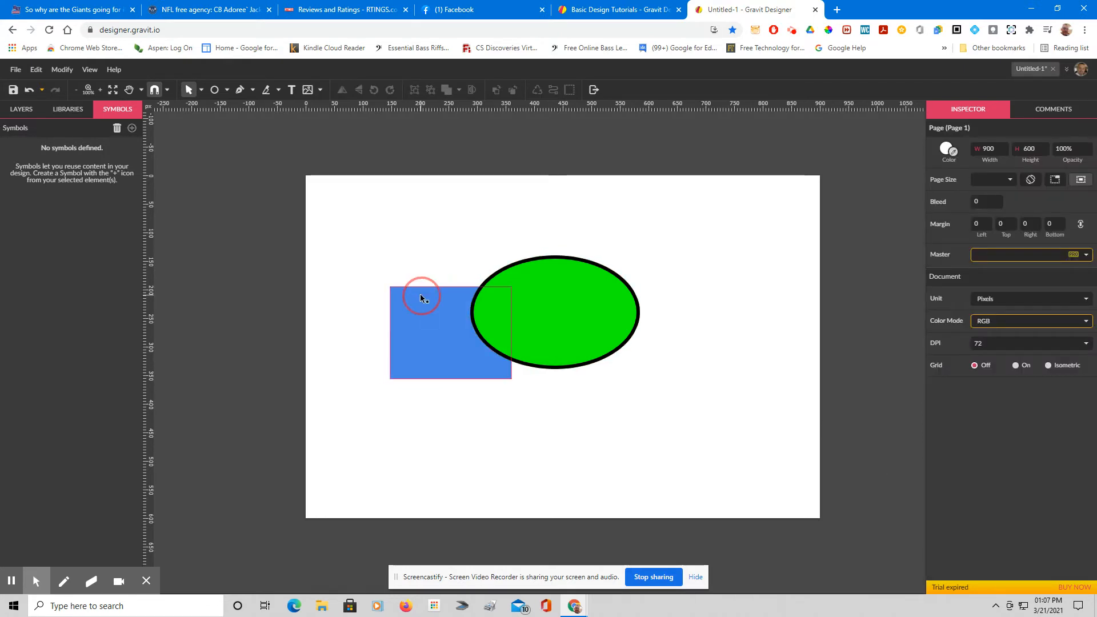
click(1087, 365)
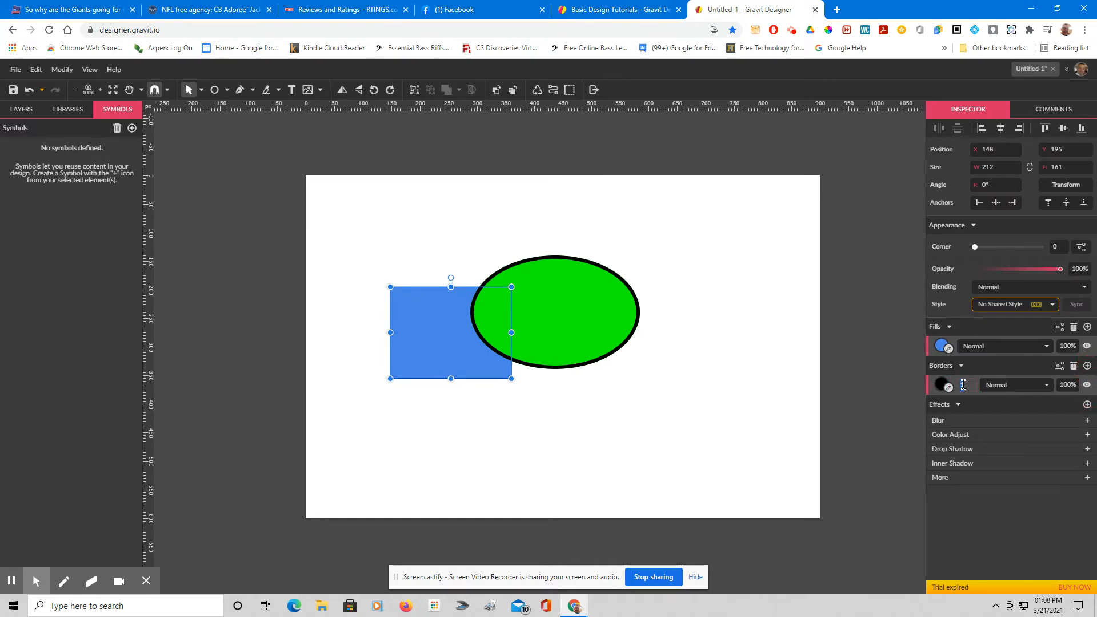
click(718, 409)
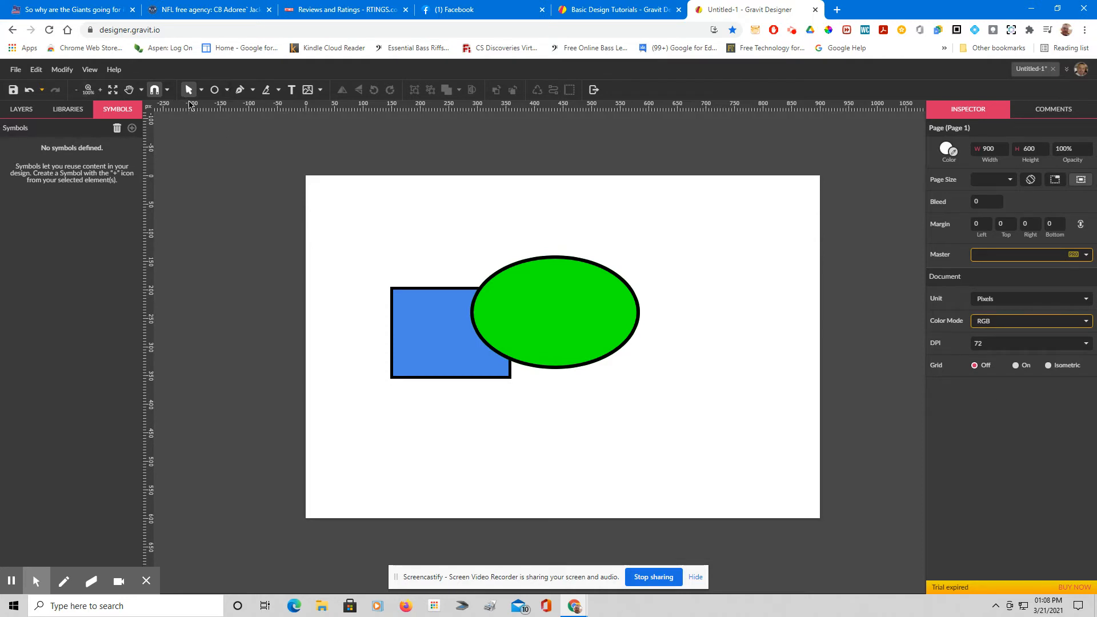
Draw a rectangle about 155 by 52 px above the ellipse and a square about 180 px wide overlapping the ellipse's upper right
click(229, 91)
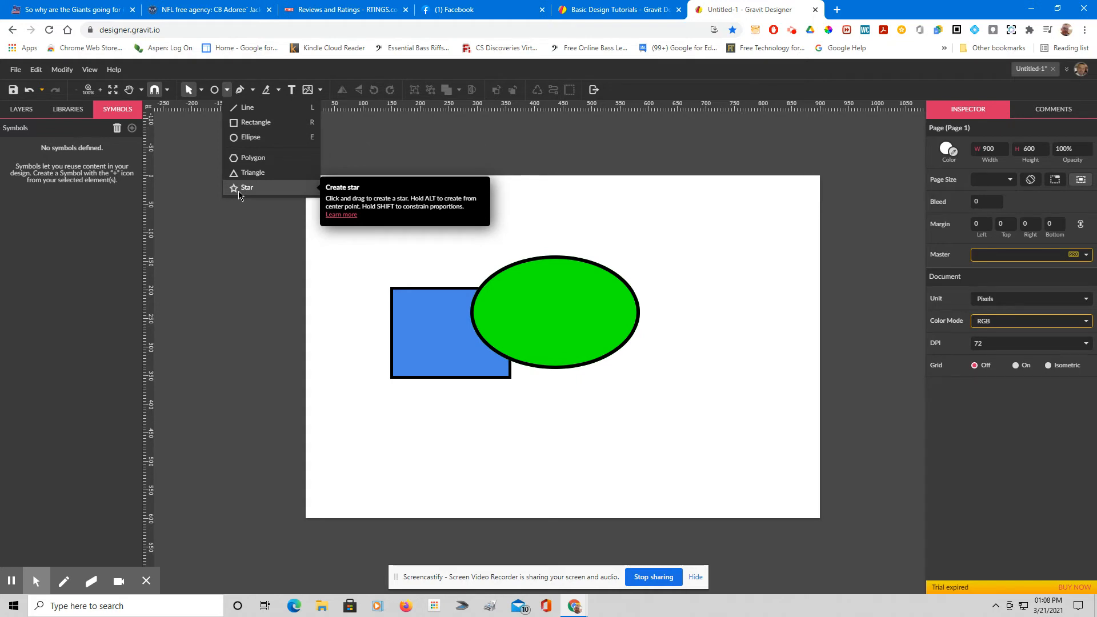
click(251, 122)
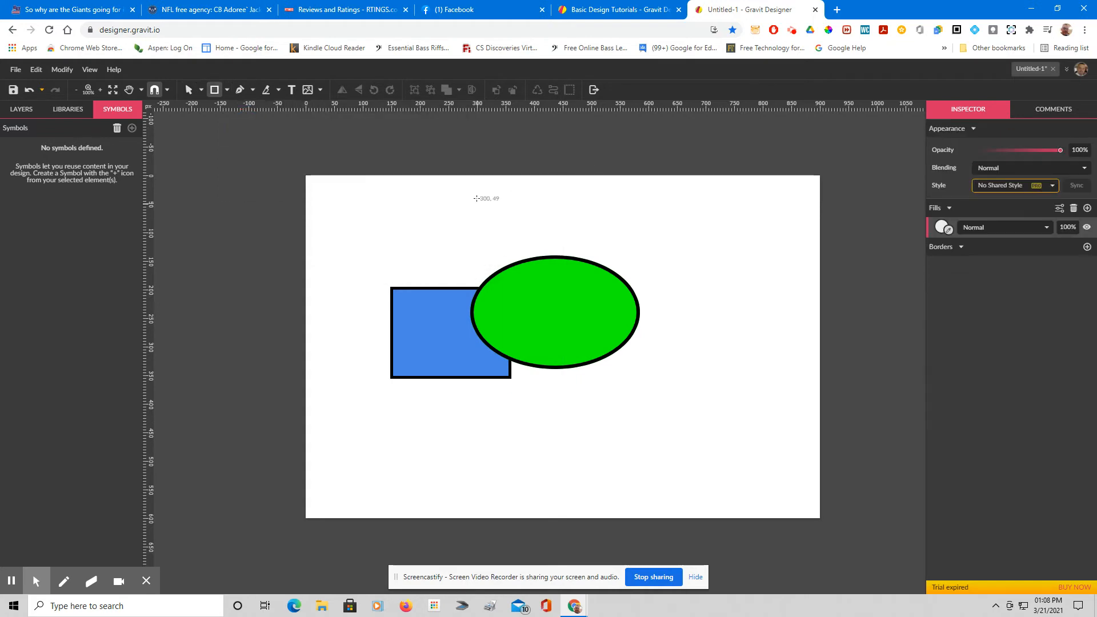
drag(444, 198, 533, 229)
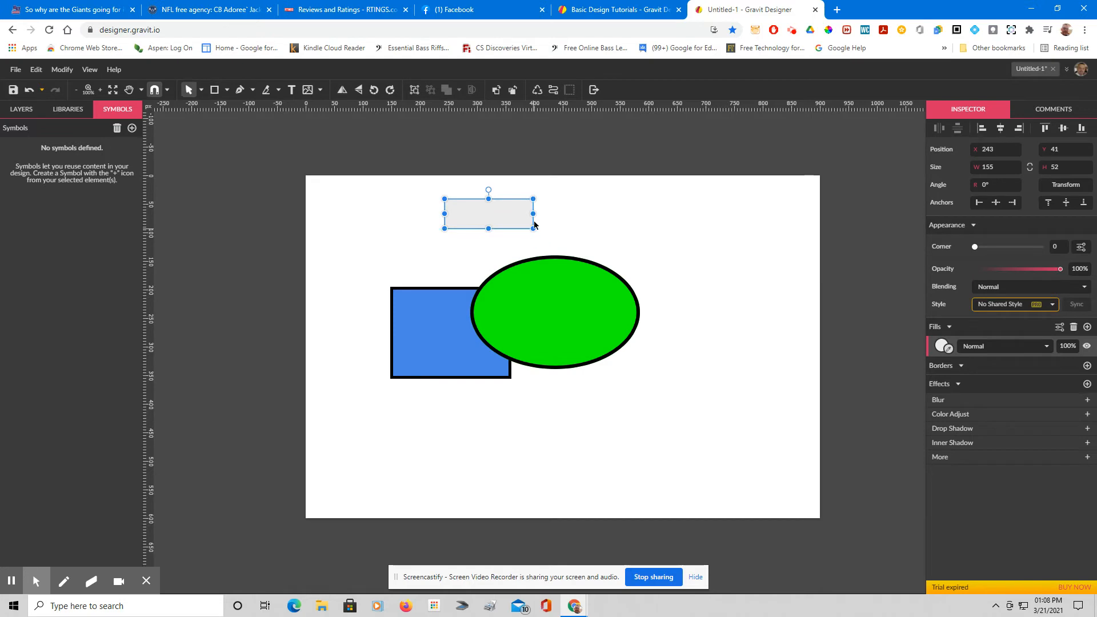
click(214, 90)
click(572, 200)
drag(604, 229, 673, 301)
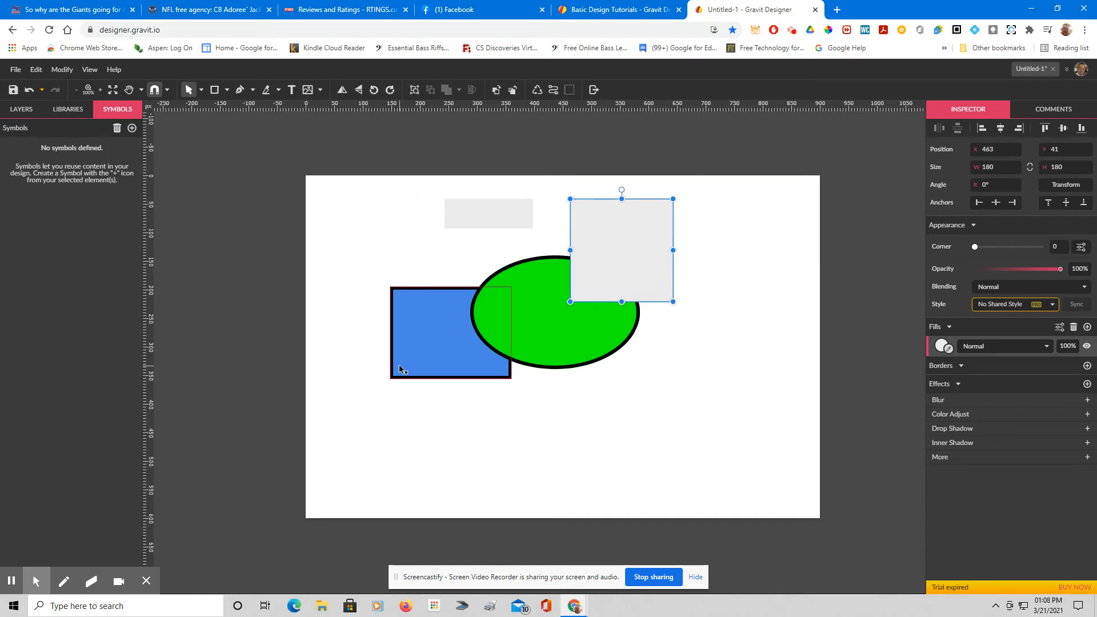
Draw a perfect circle about 214 px in diameter in the page's lower right area
click(227, 92)
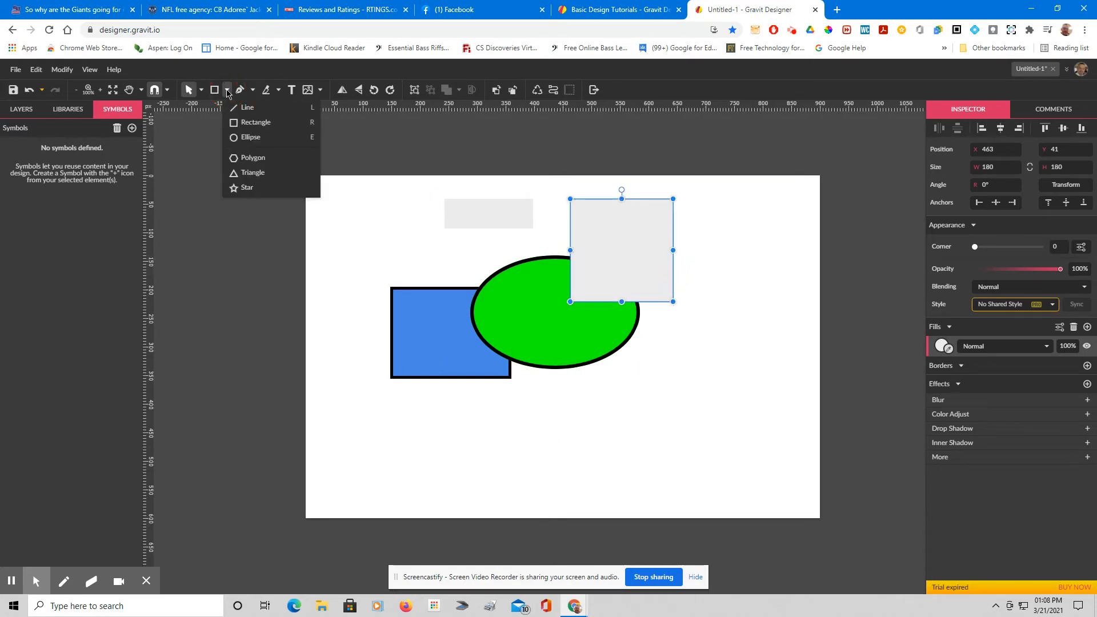
click(245, 137)
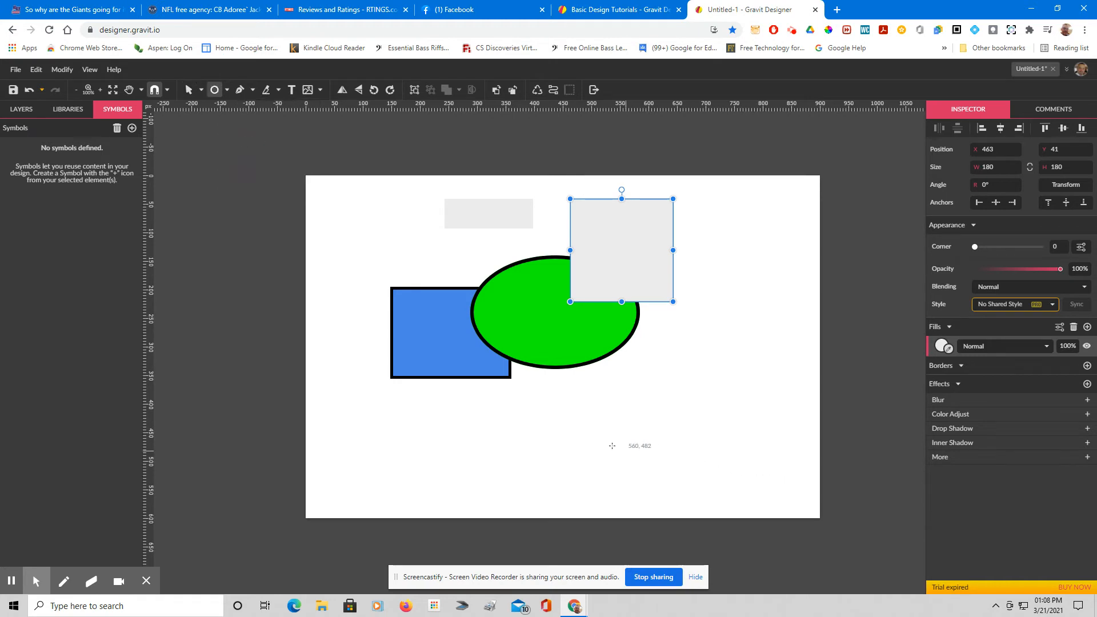
drag(621, 377, 743, 489)
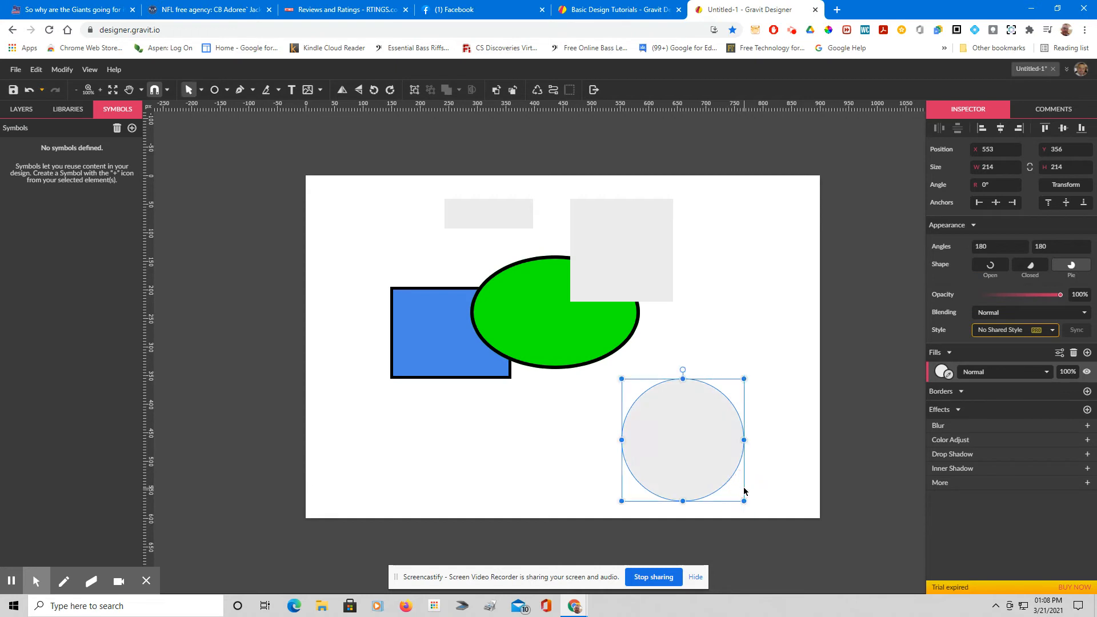
click(290, 93)
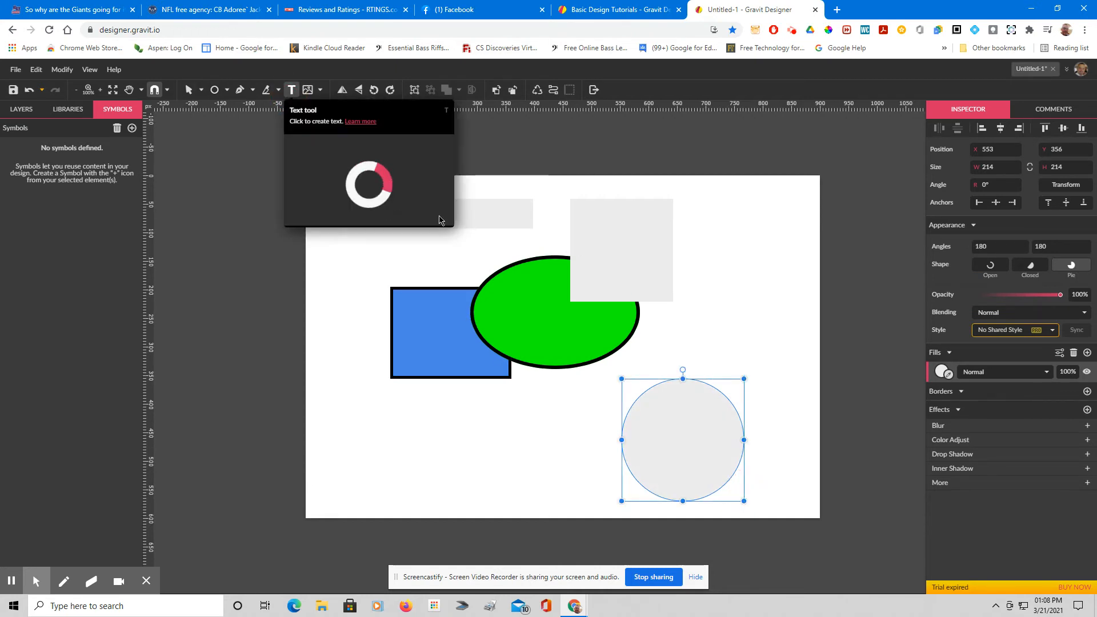
click(349, 233)
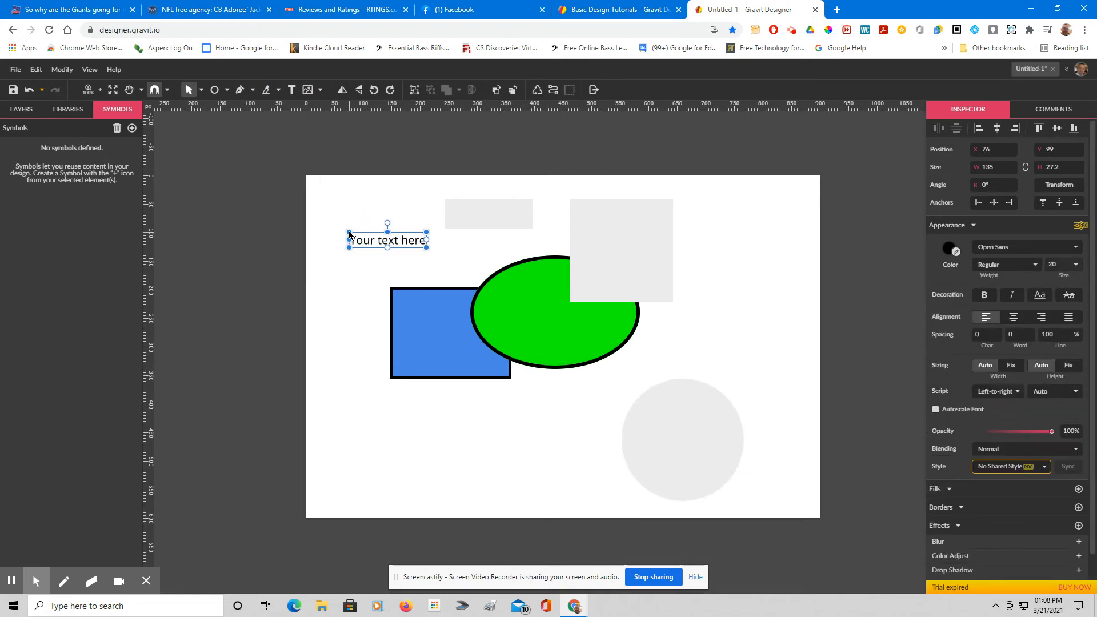
key(Delete)
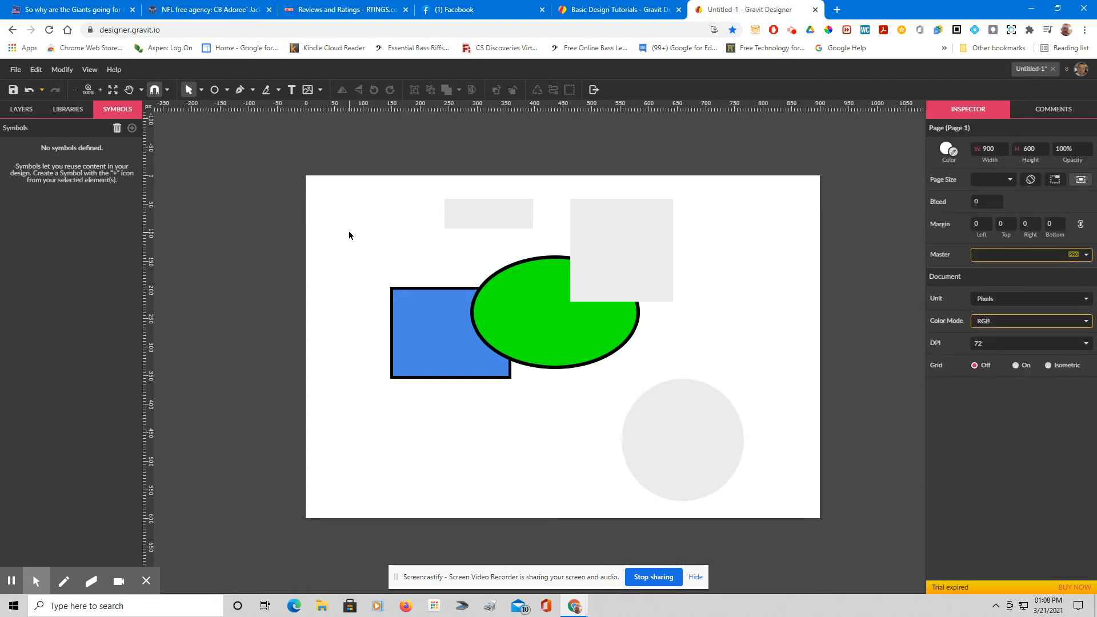
key(e)
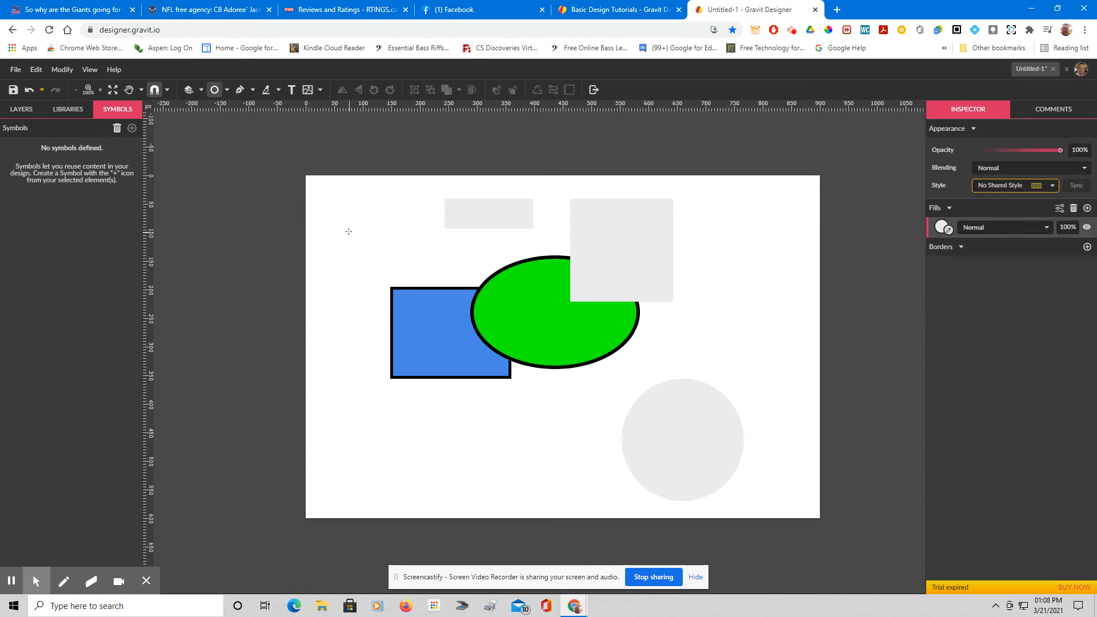
Add the text "My Name" on the page above the blue rectangle
click(292, 90)
click(366, 251)
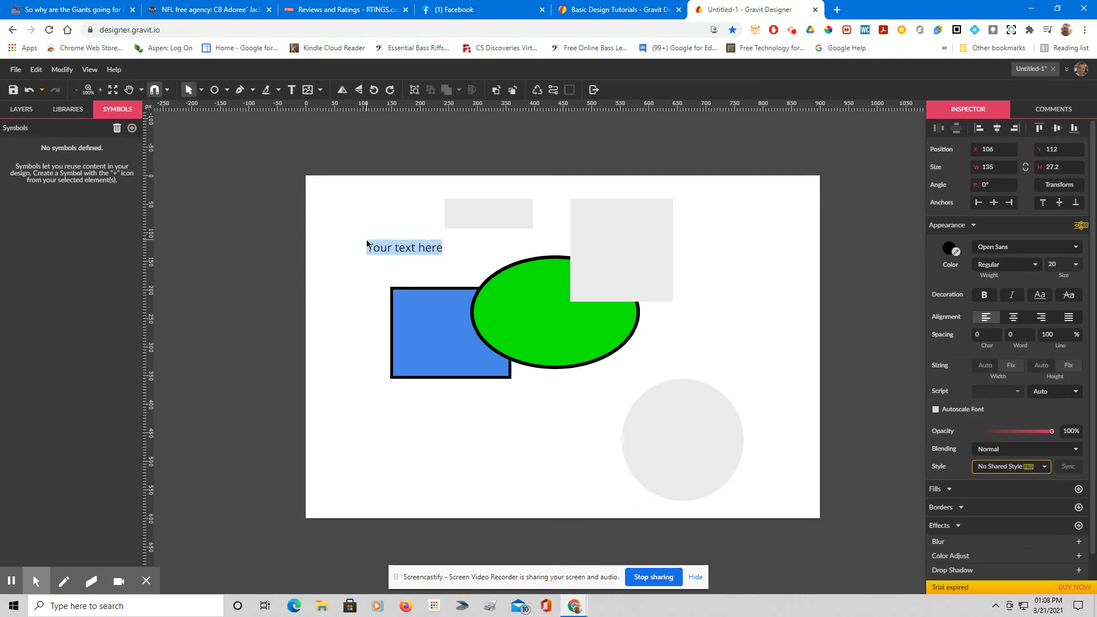
text(My)
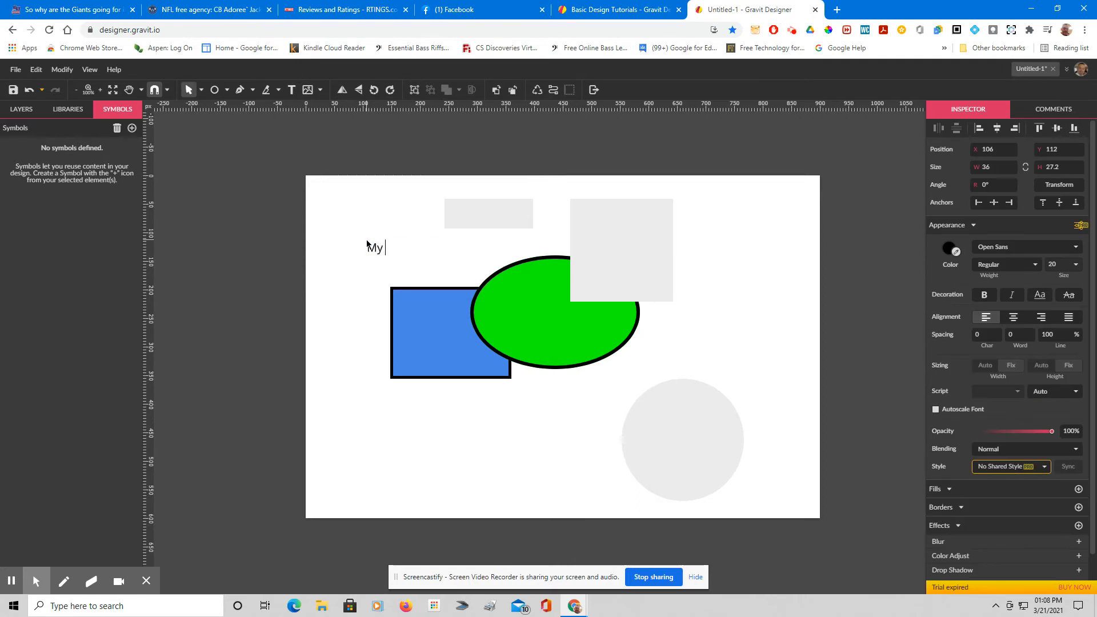
text( Name)
key(Escape)
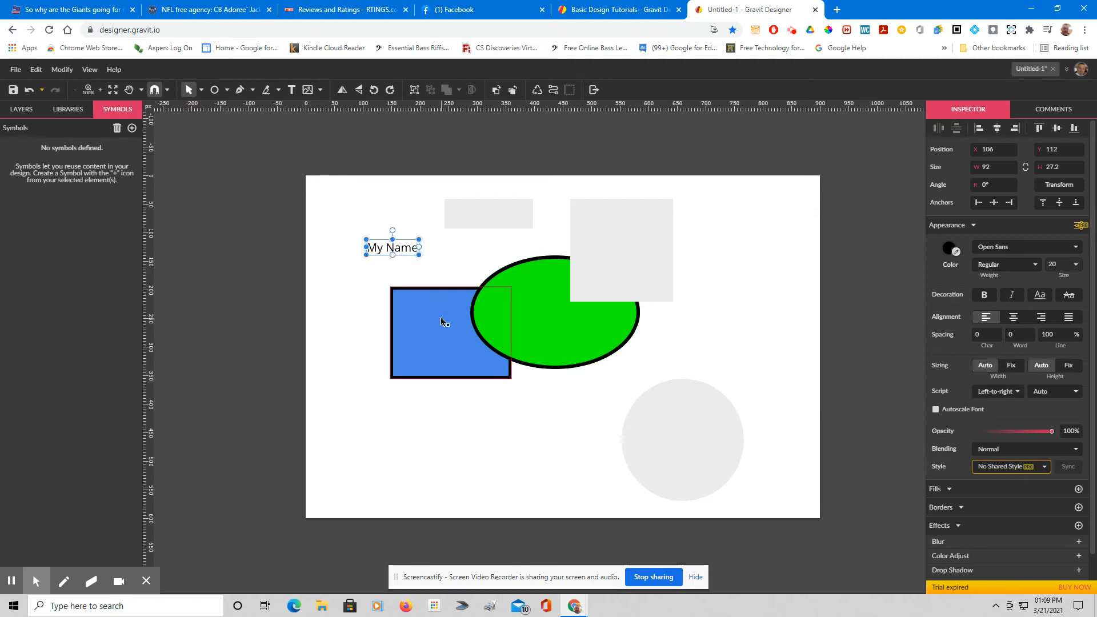
Round all corners of the blue rectangle to a radius of about 67 with the Subselect tool
click(571, 337)
click(627, 229)
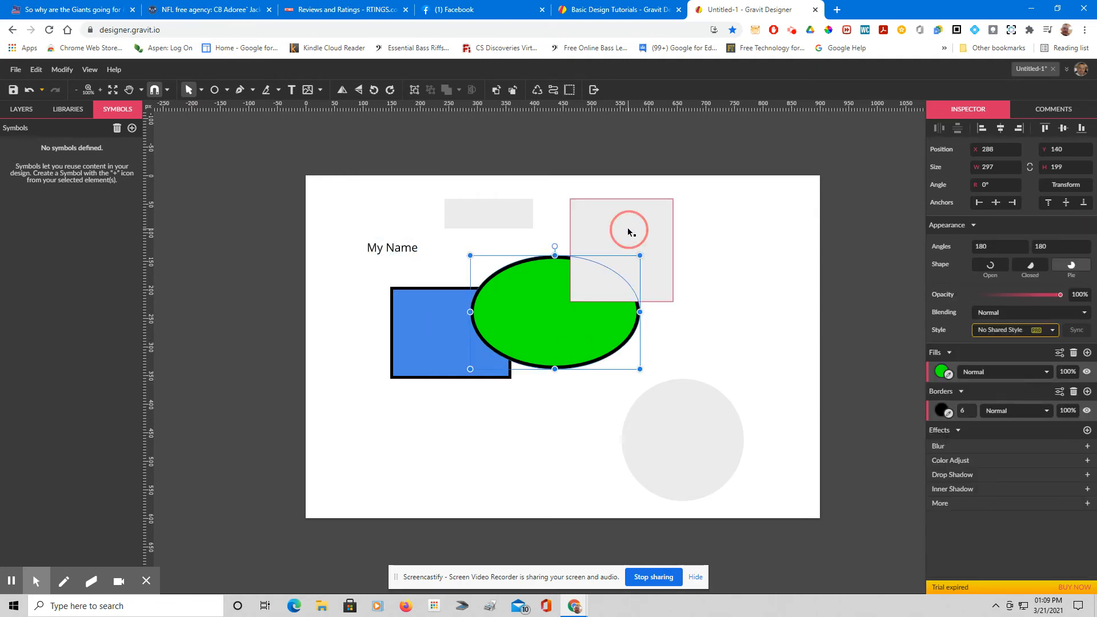
click(200, 91)
click(224, 122)
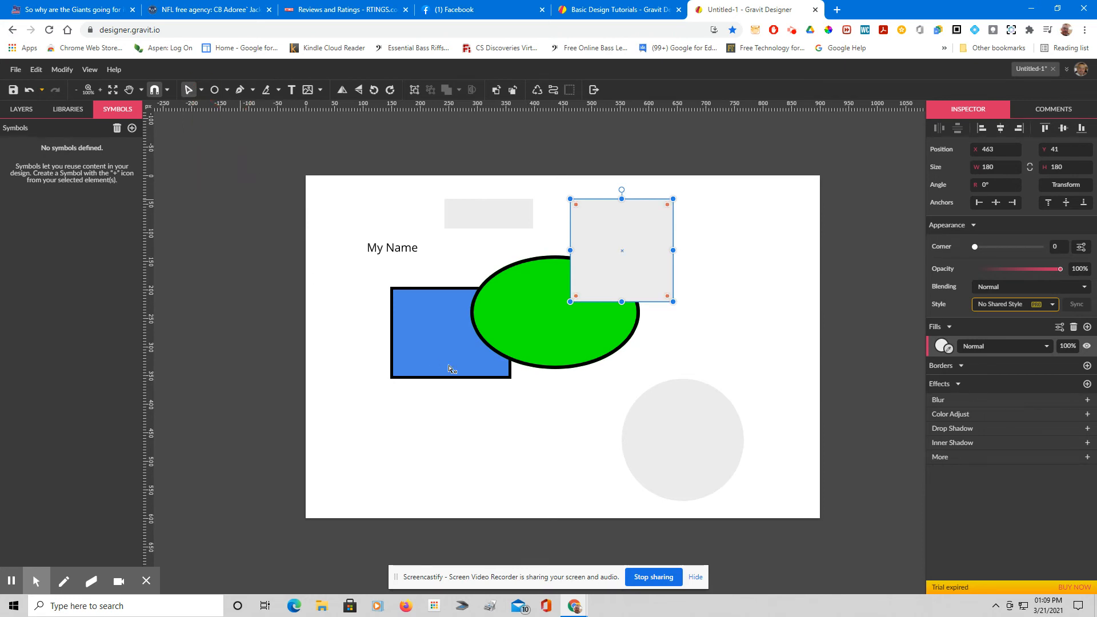
click(447, 370)
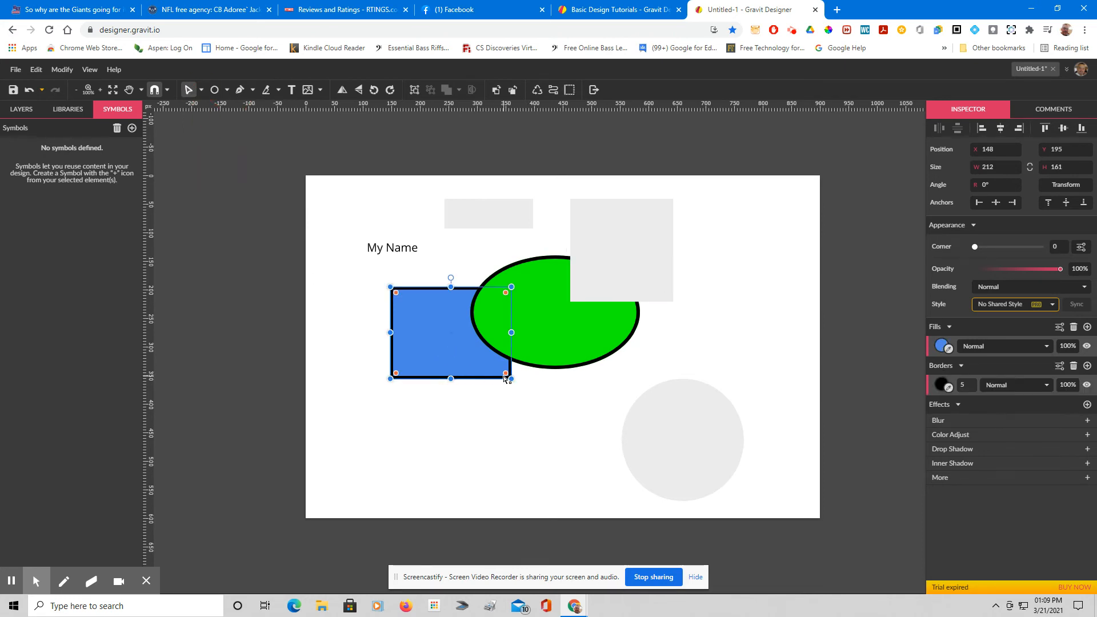
drag(505, 374, 473, 359)
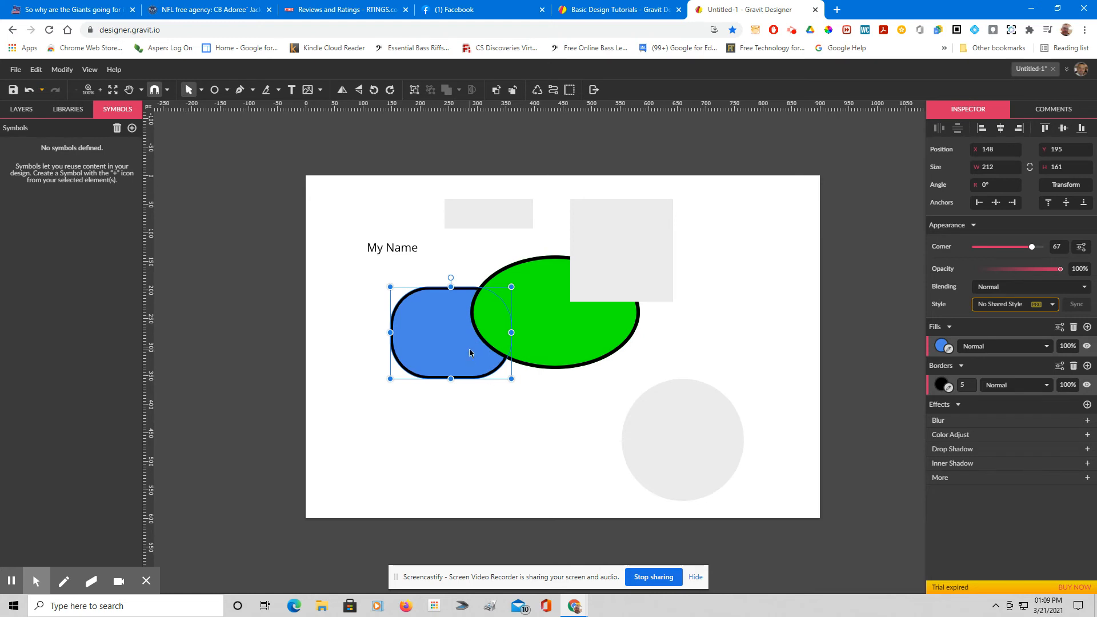
Select the green ellipse and switch between the Pointer and Subselect tools, ending on Subselect
click(568, 360)
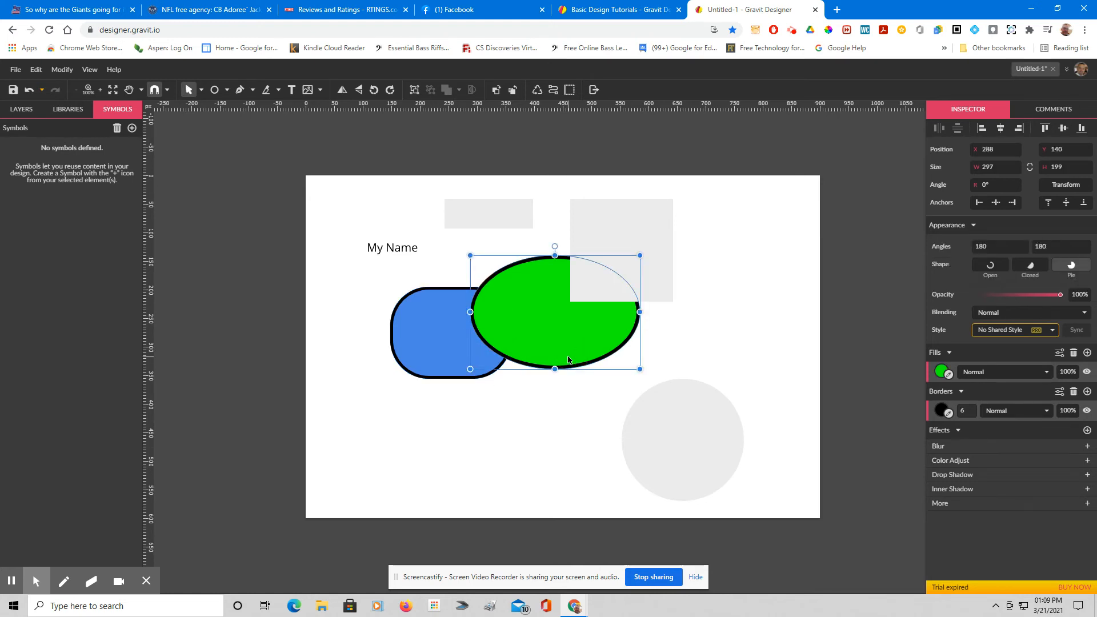
key(d)
key(v)
key(d)
View the dialog for saving the design to the cloud and close it without saving
click(16, 71)
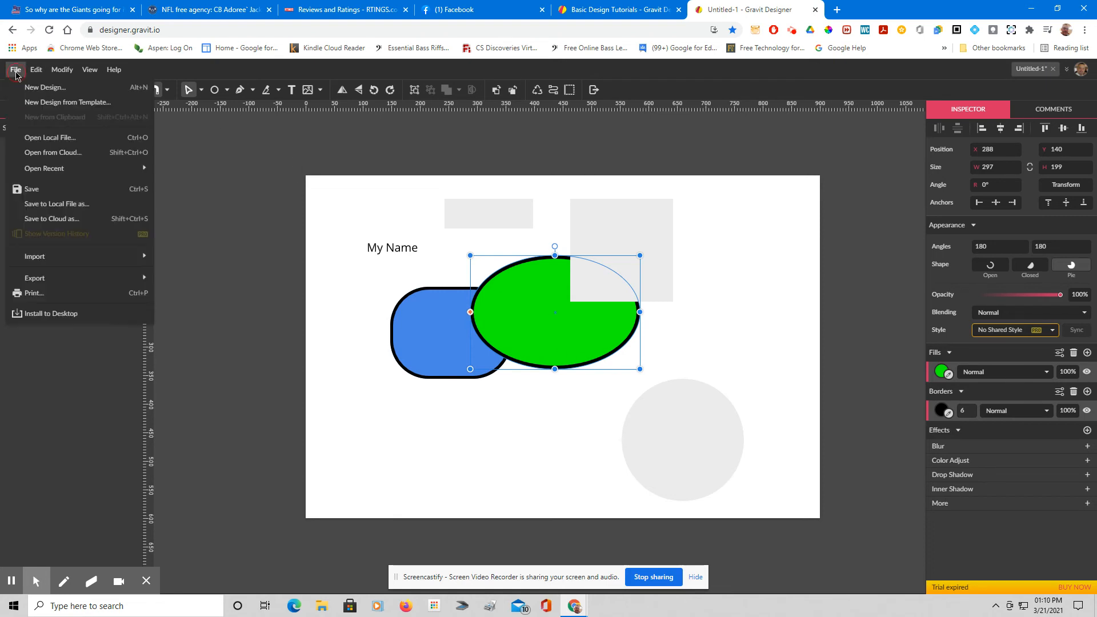
click(88, 224)
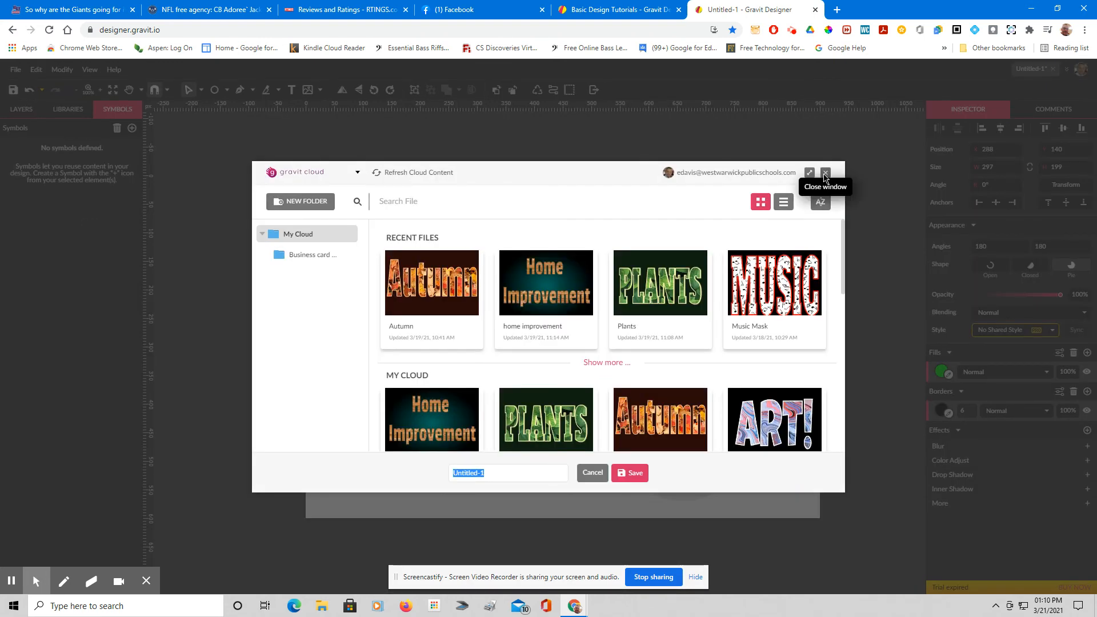
click(825, 172)
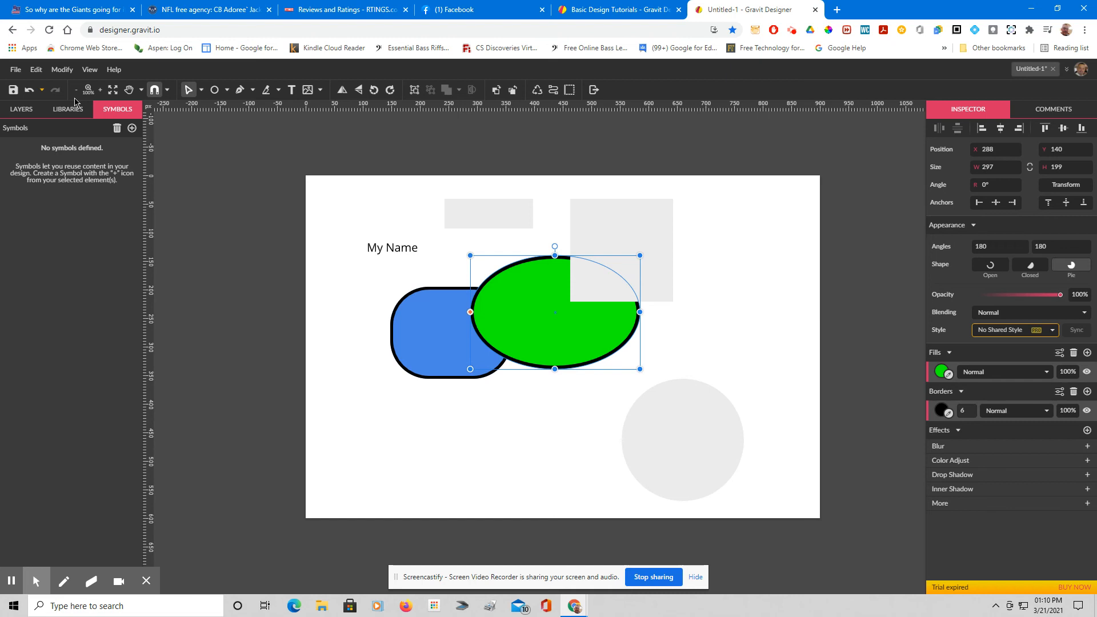
View the export formats, open the JPEG image export's save dialog and dismiss it without saving
click(17, 69)
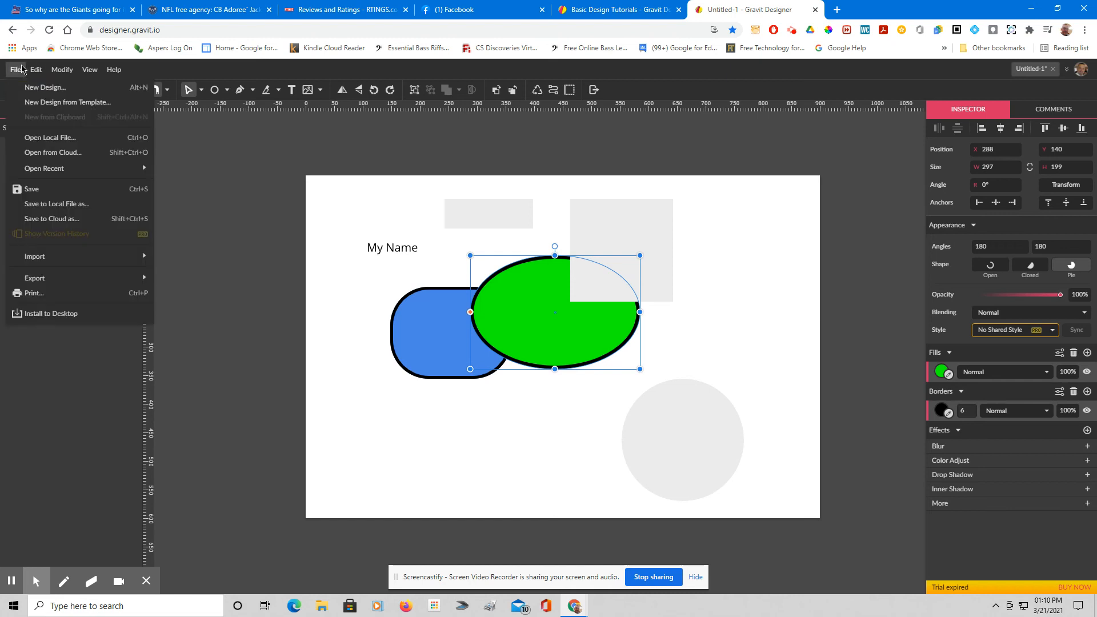
mouse_move(94, 281)
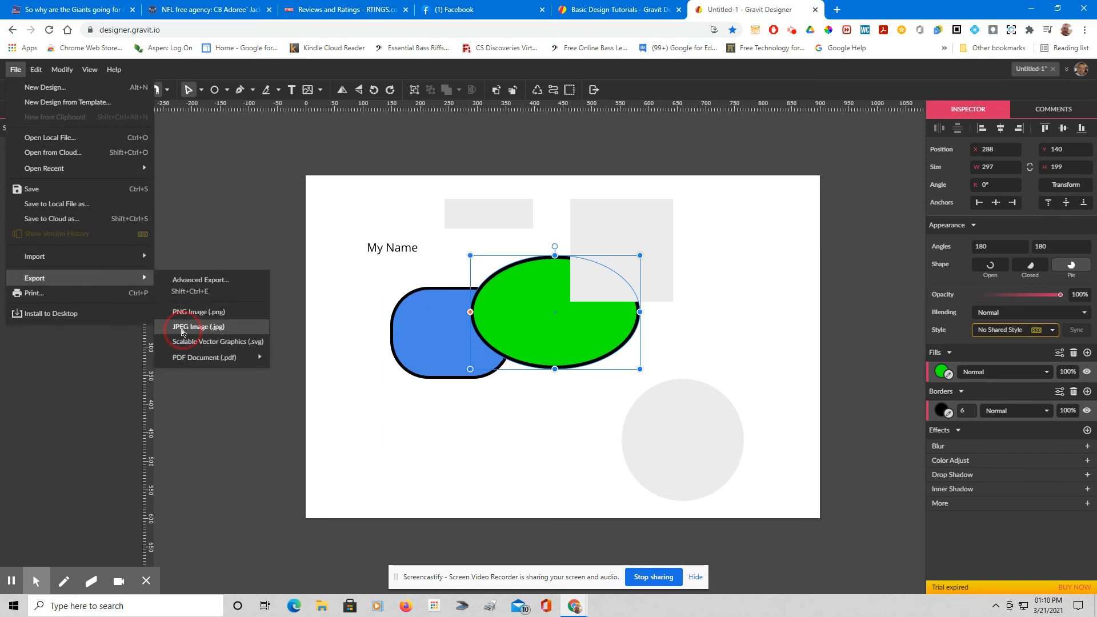
click(183, 329)
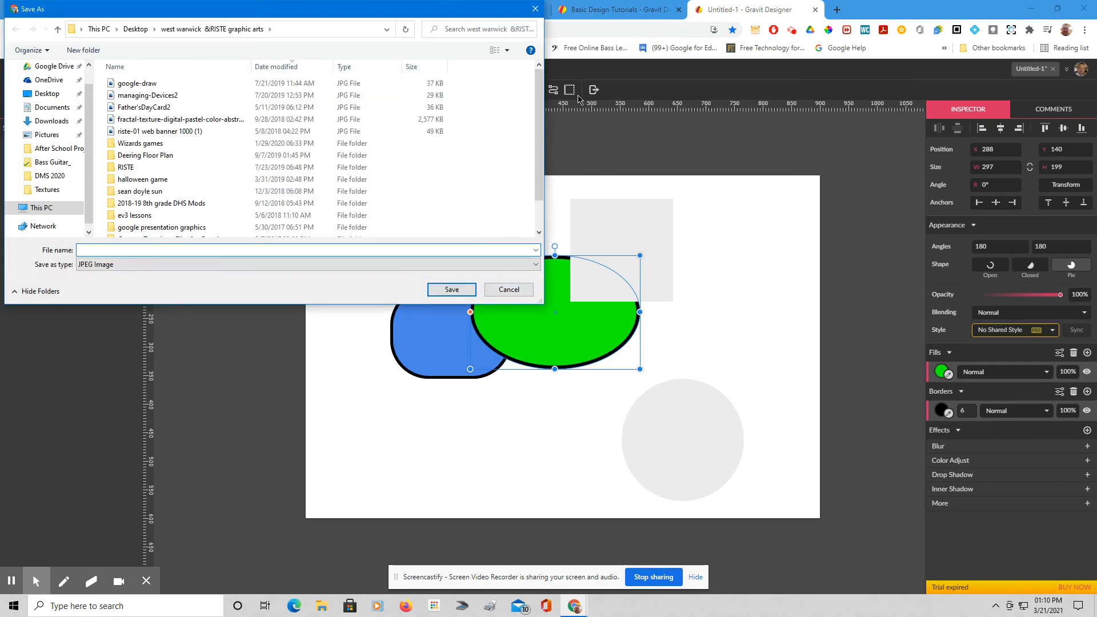
click(535, 9)
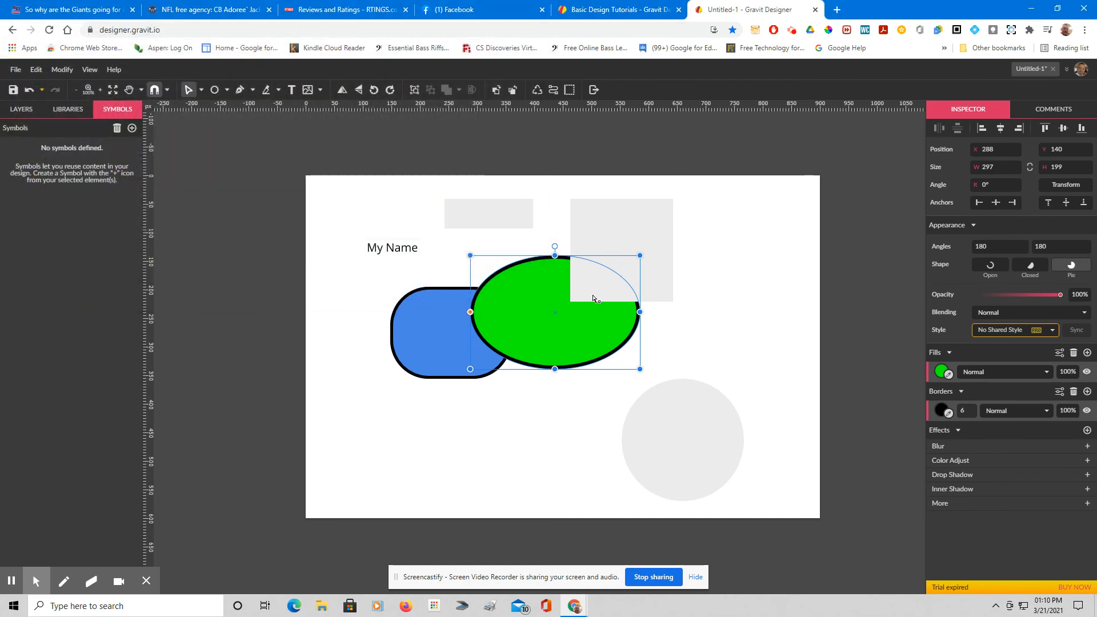